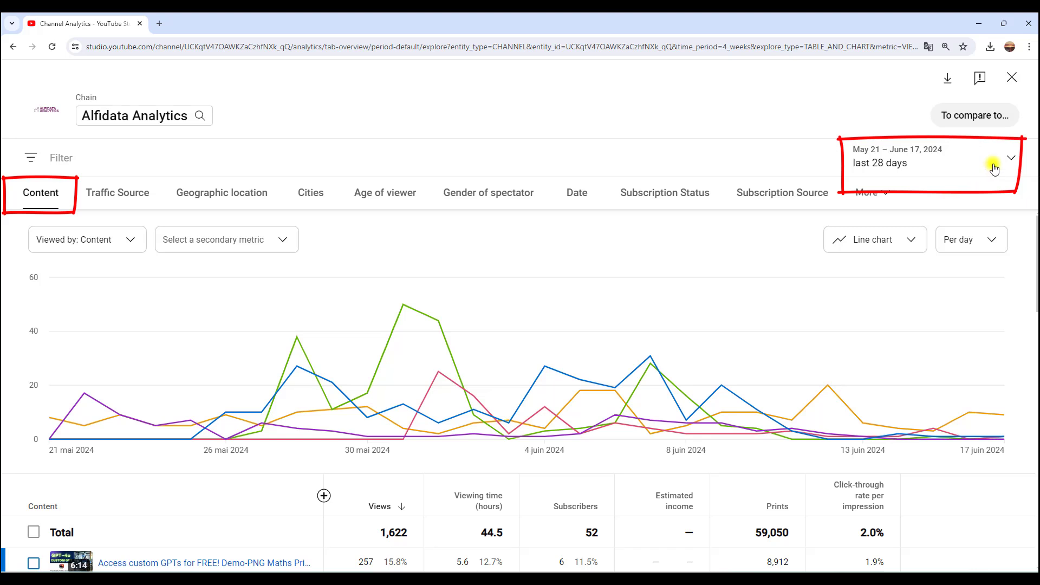
Set the channel report's period to 2024 and export its data to a new Google Sheets spreadsheet.
click(1012, 160)
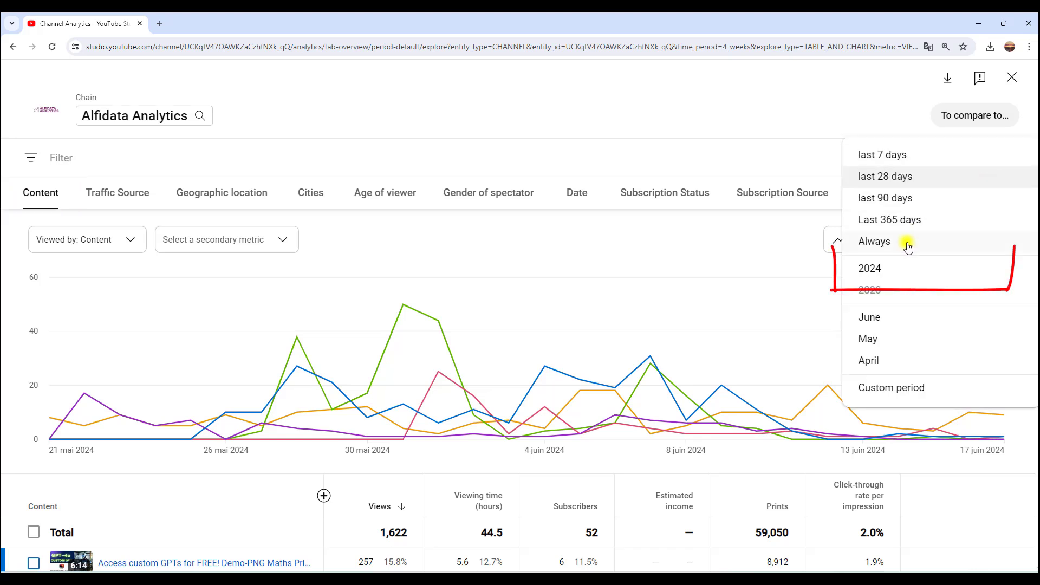
click(906, 269)
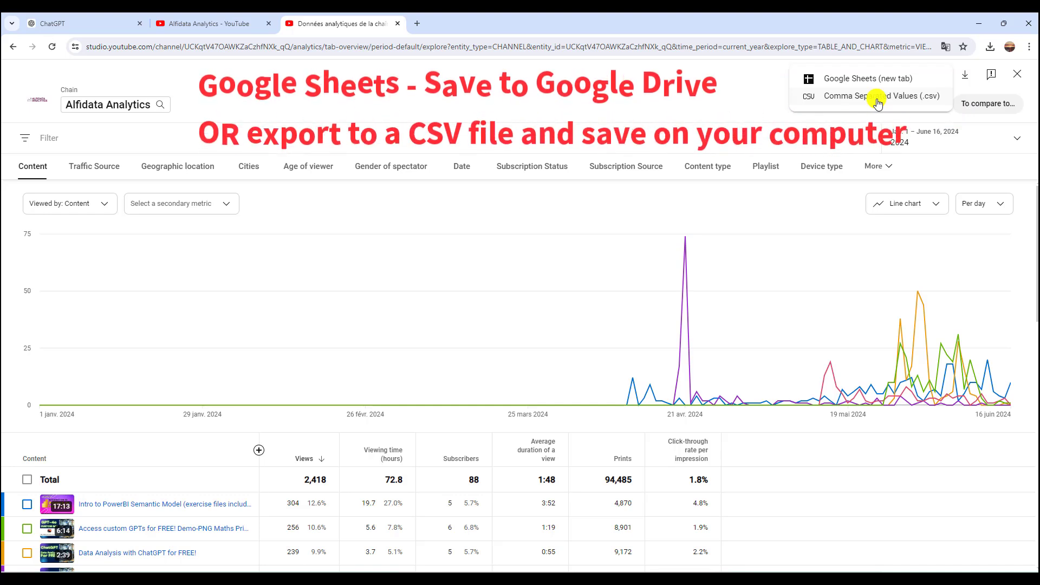
click(759, 92)
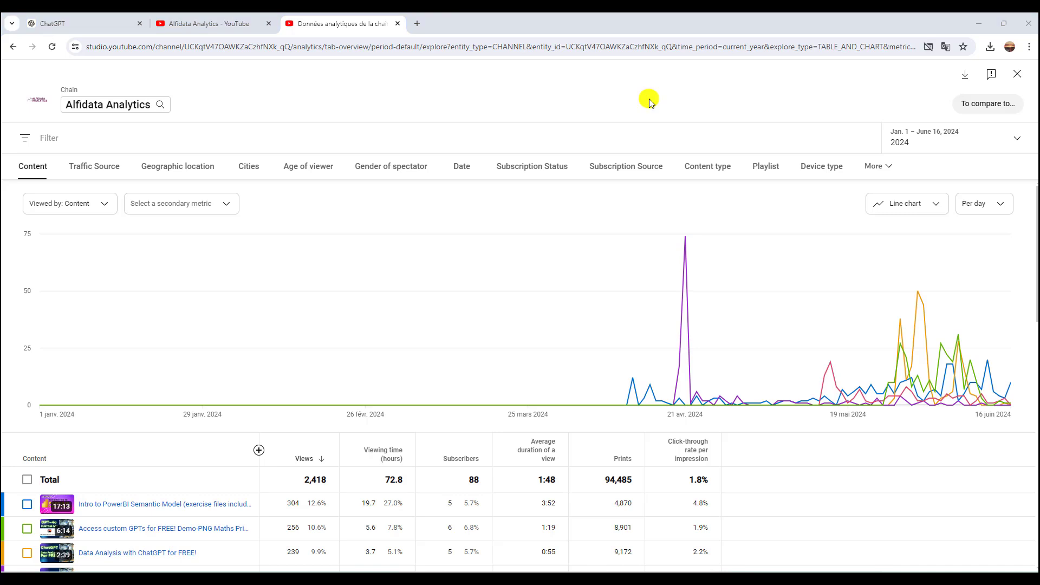
click(966, 81)
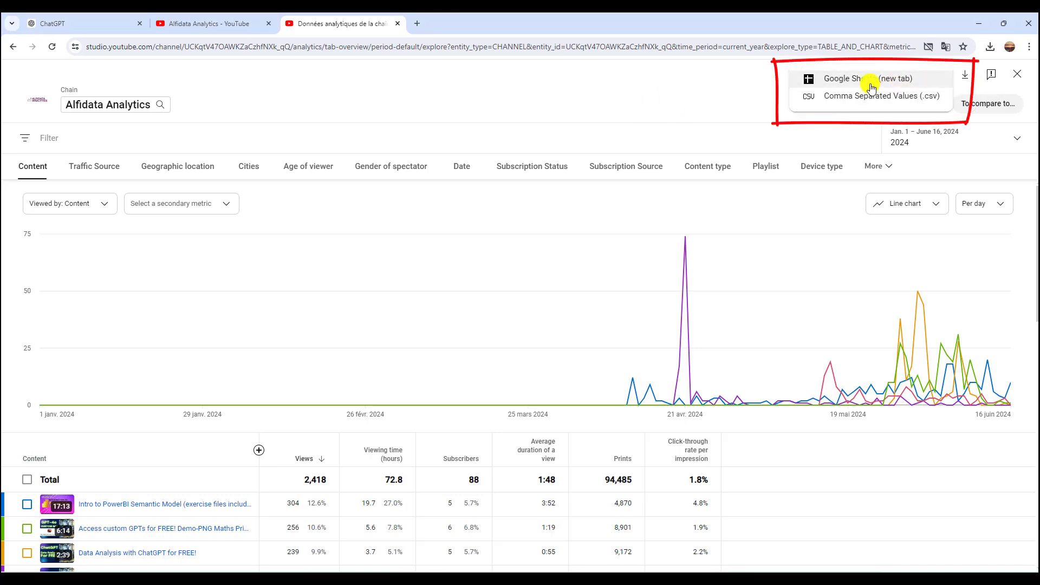
click(534, 344)
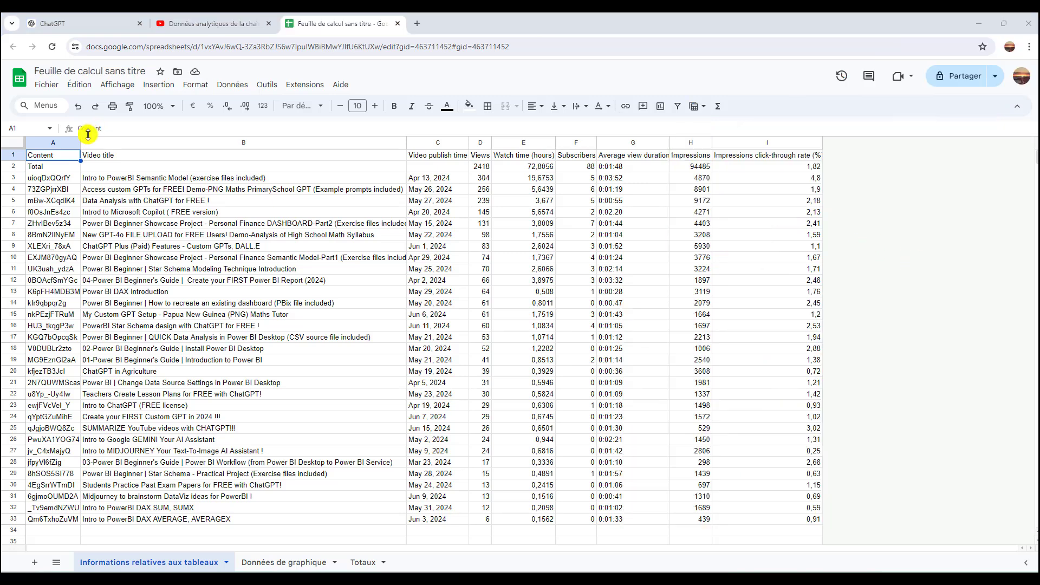
Rename the exported spreadsheet as YoutubeAnalytics2024.
click(74, 71)
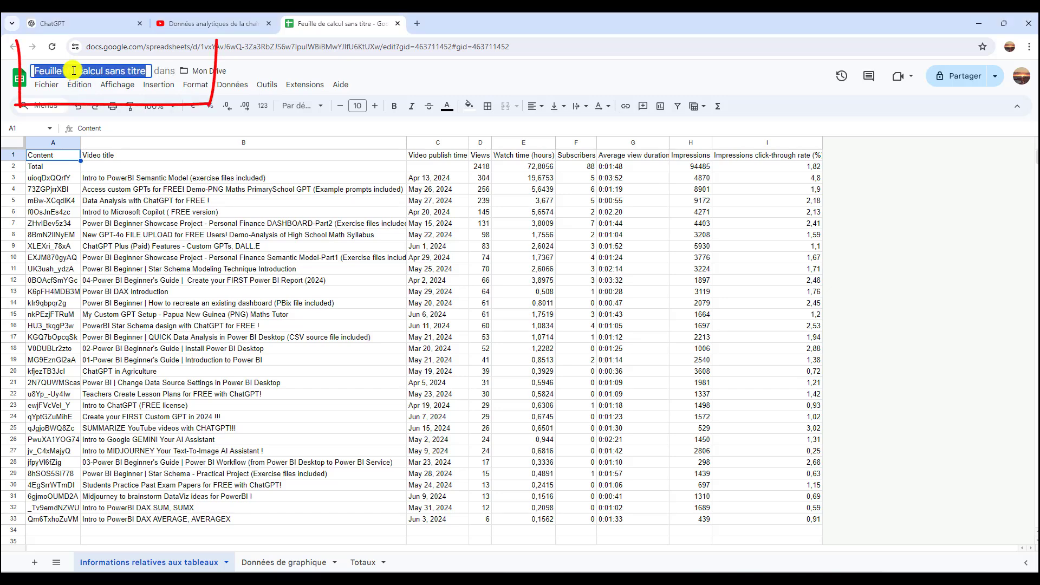
text(YoutubeAnalytics2024)
key(Return)
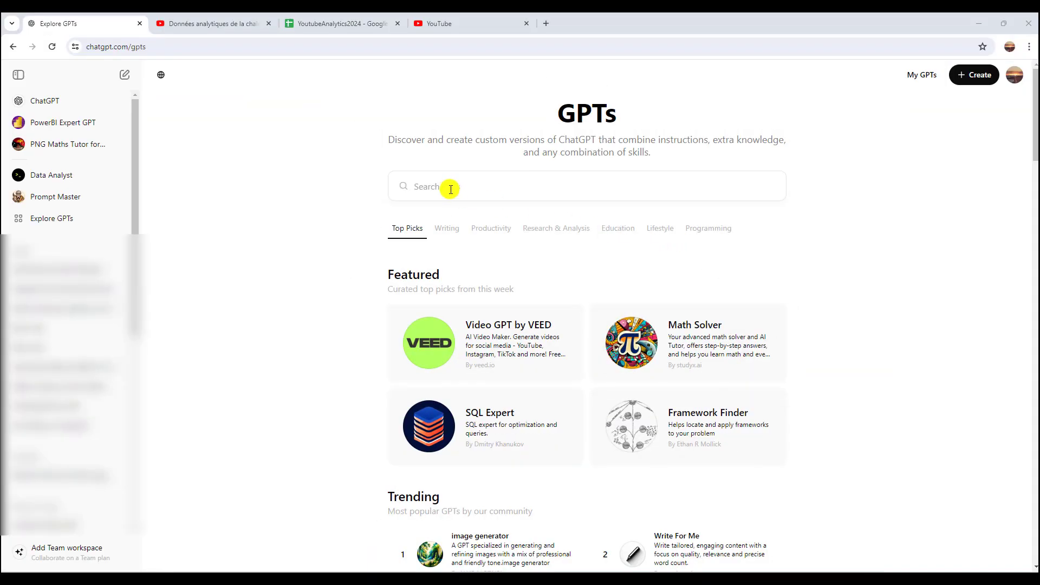
Open the Data Analyst GPT in ChatGPT's store and request a combined 2024 channel analysis of subscribers, average watch time and CTR, with charts per metric and overall.
click(450, 189)
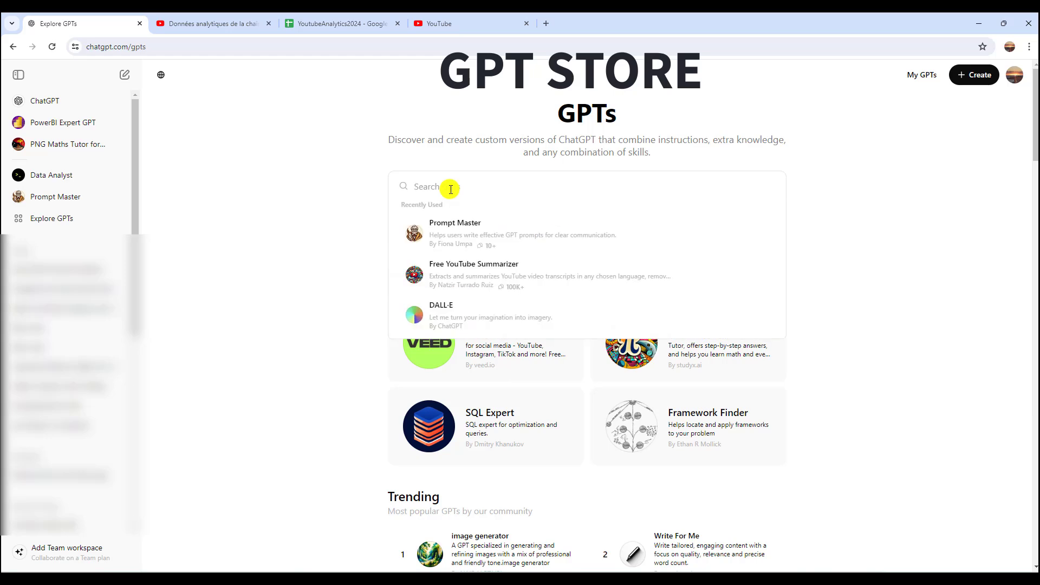
text(Data Analyst)
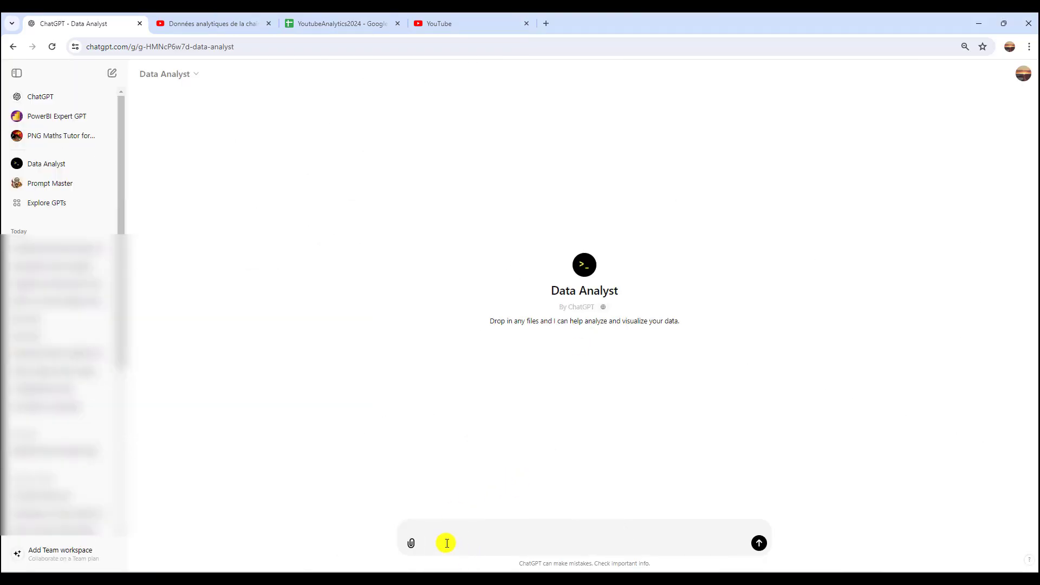
text(Can you provide a combined analysis of my channel's performance in 2024, focusing on the number of subscribers, average watch time, and click-through rate (CTR)? Please include visualizations for each metric and an overall comparison chart)
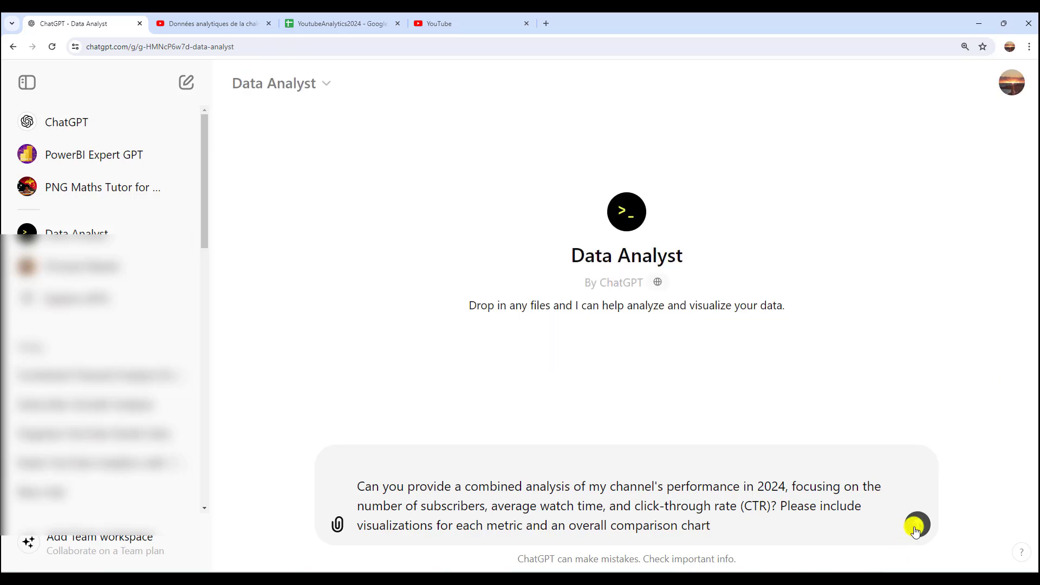
click(916, 528)
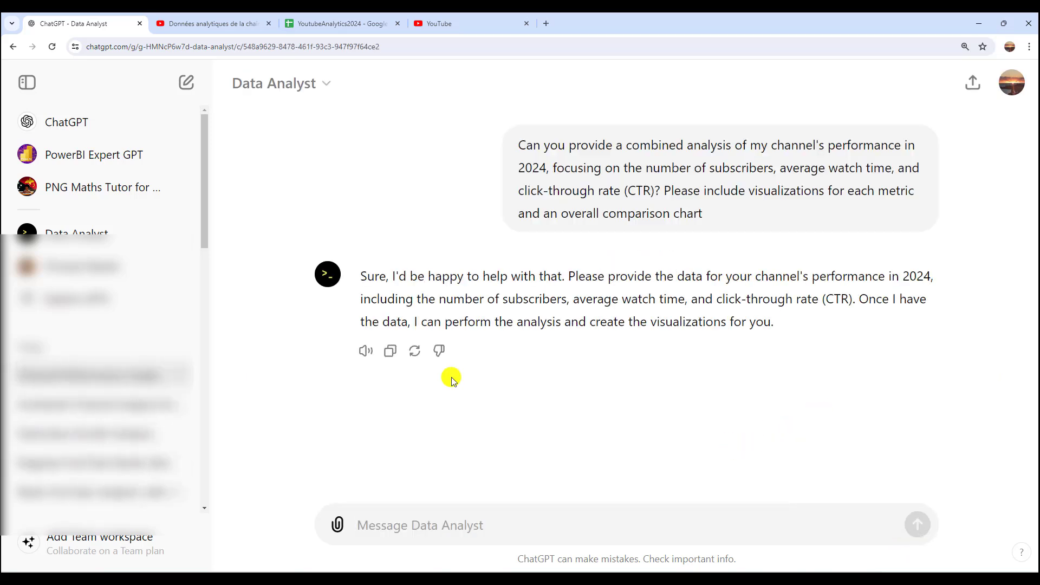
Attach the YoutubeAnalytics2024 spreadsheet from Google Drive to the chat and send it for analysis.
click(340, 528)
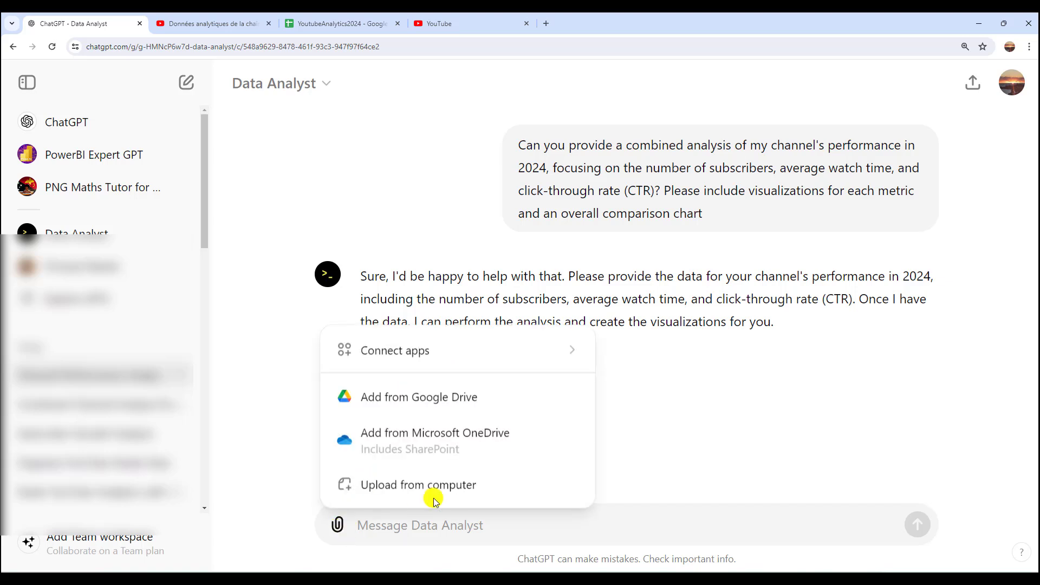
click(471, 405)
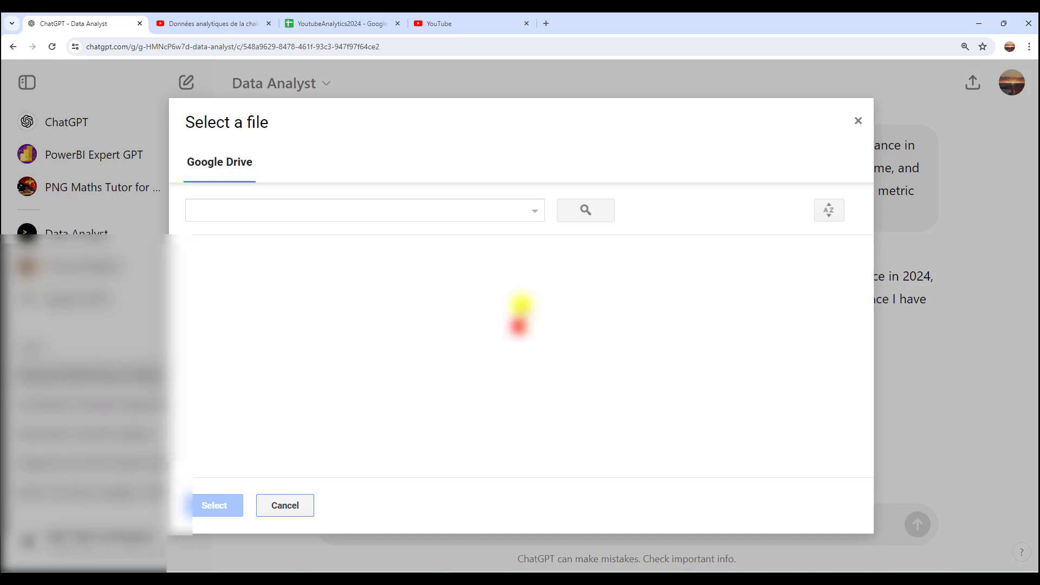
click(343, 211)
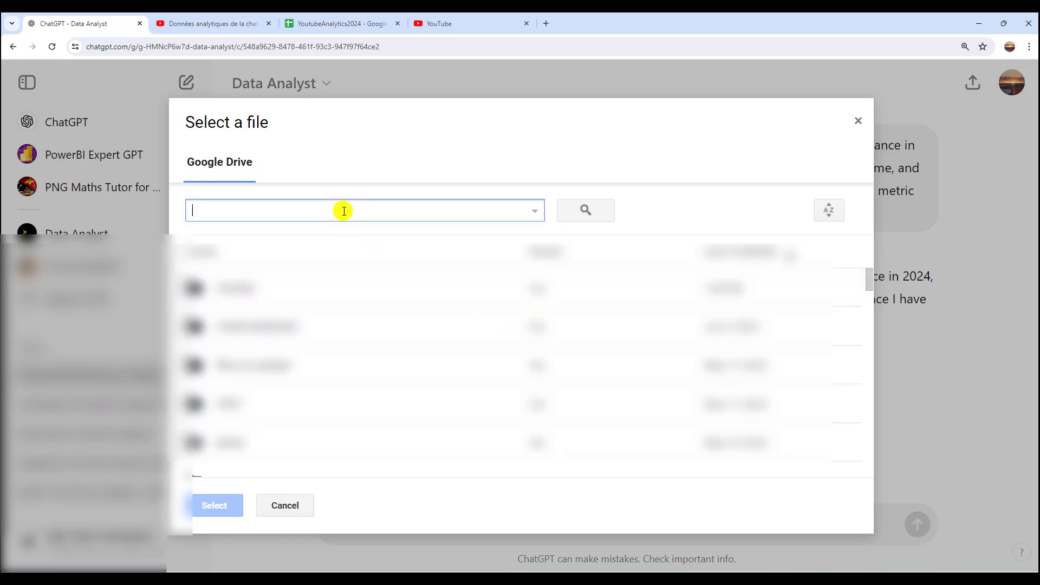
text(Yout)
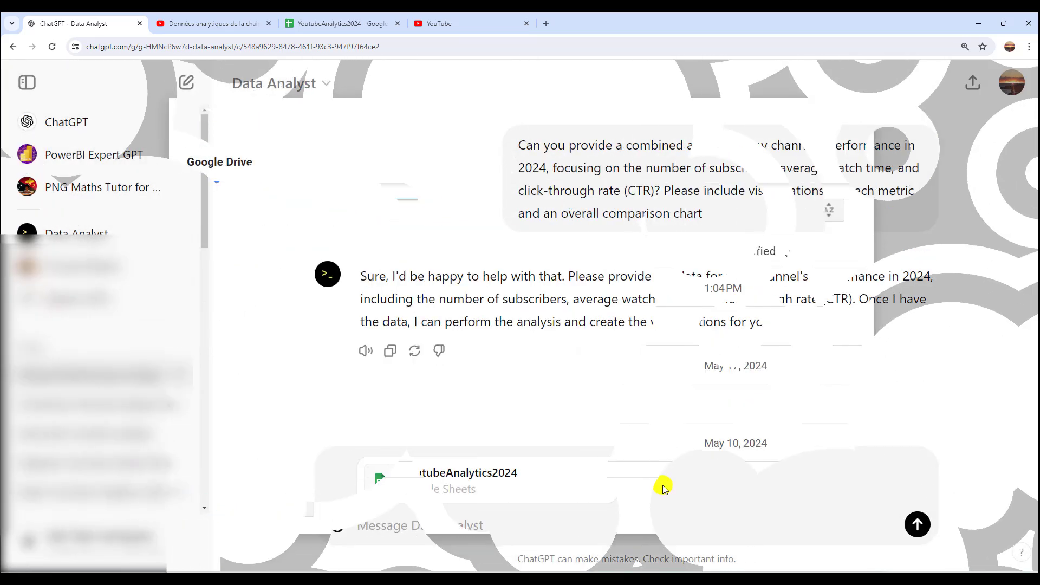
click(917, 525)
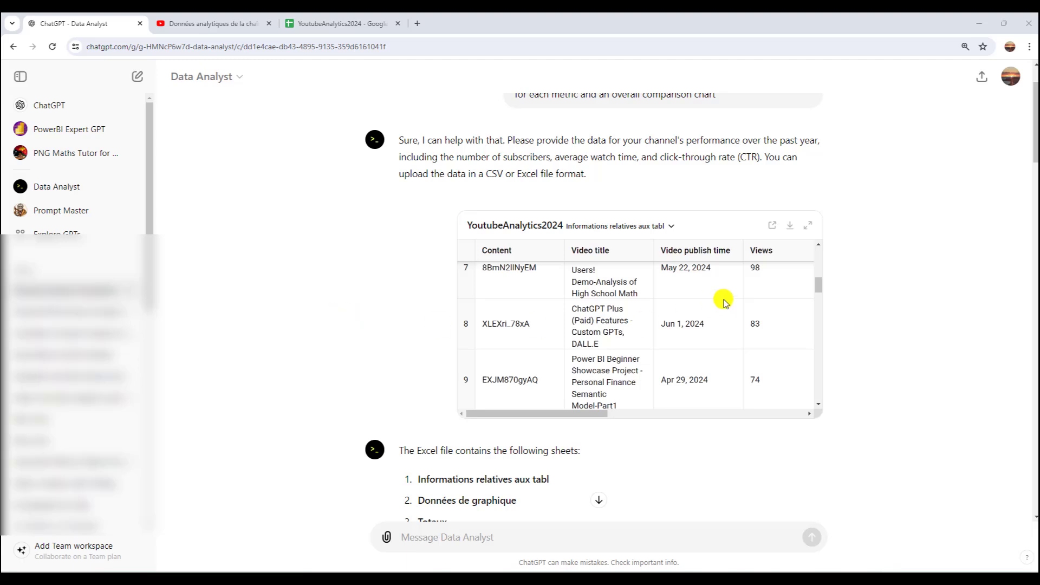
Review the analysis response and examine the April, May and June points of the Total Subscribers Over Time chart.
scroll(856, 380, down, 2)
scroll(856, 403, down, 5)
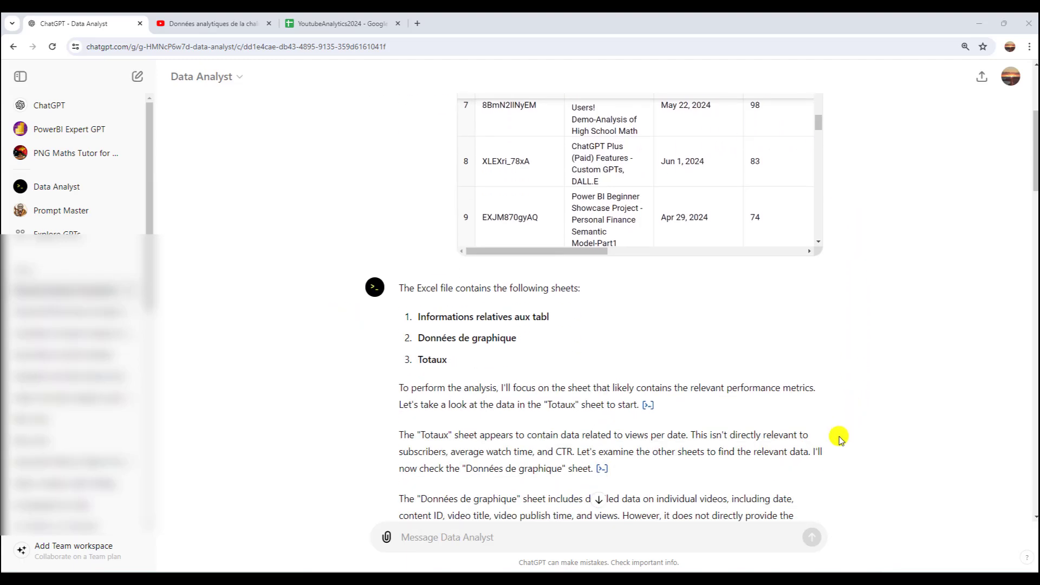
scroll(826, 444, down, 6)
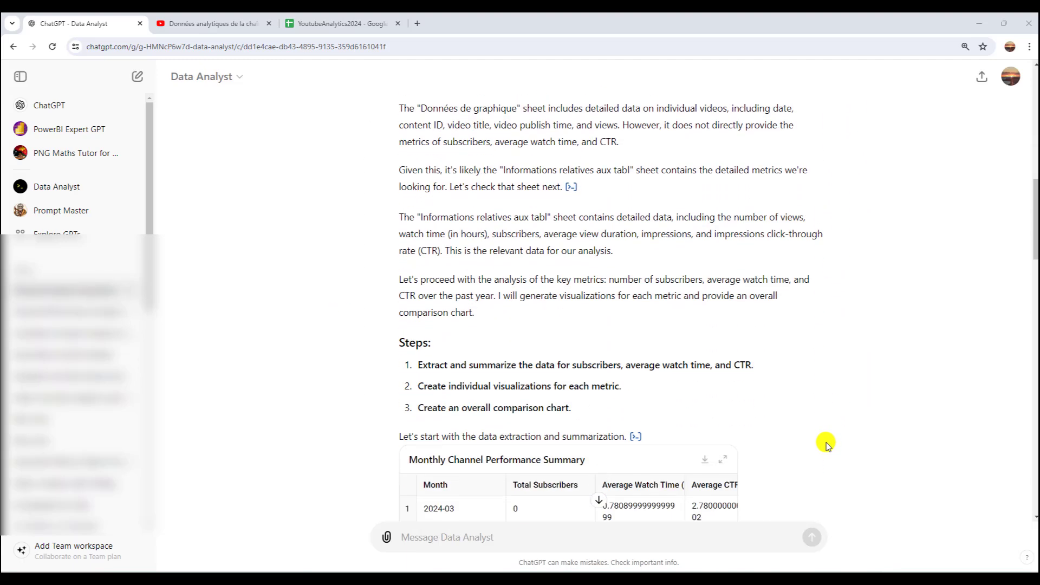
scroll(826, 444, down, 7)
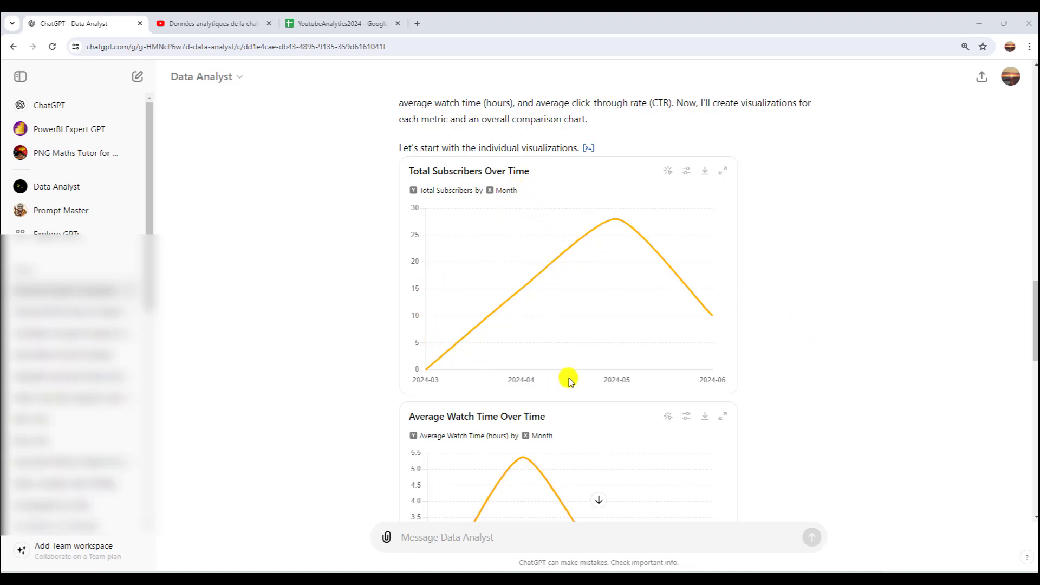
mouse_move(615, 225)
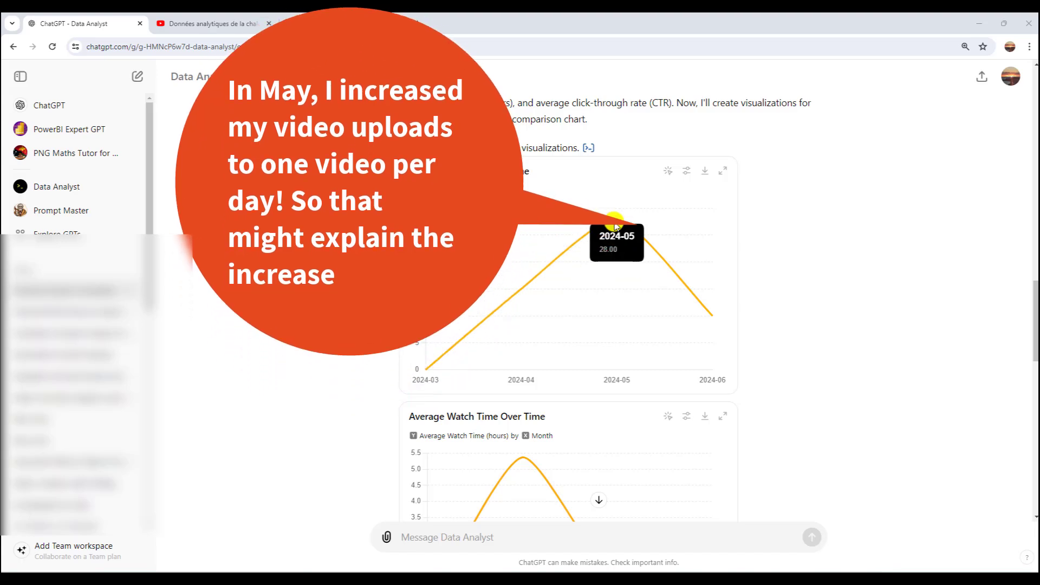
mouse_move(524, 290)
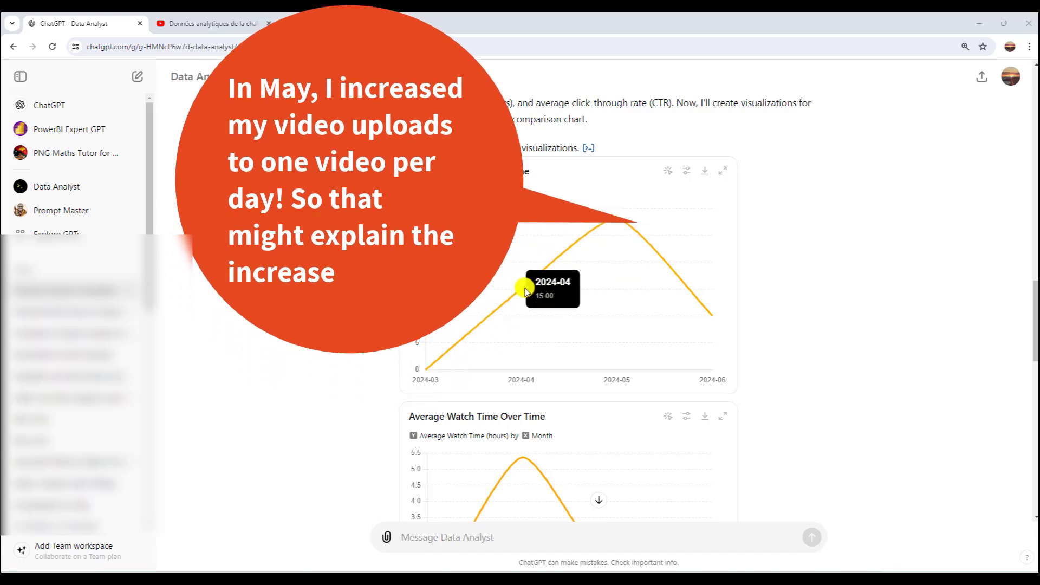
scroll(524, 287, up, 1)
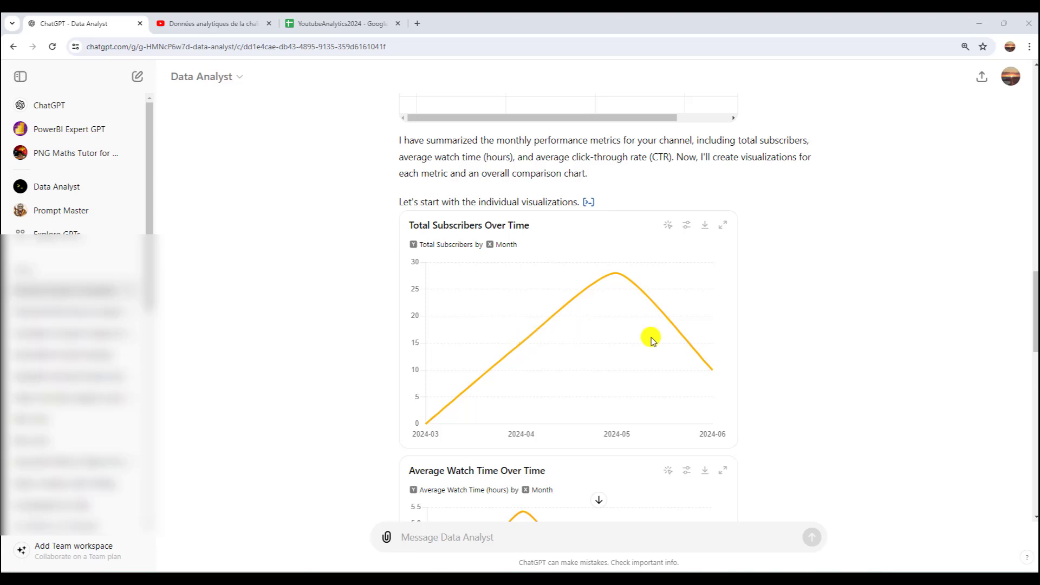
mouse_move(712, 372)
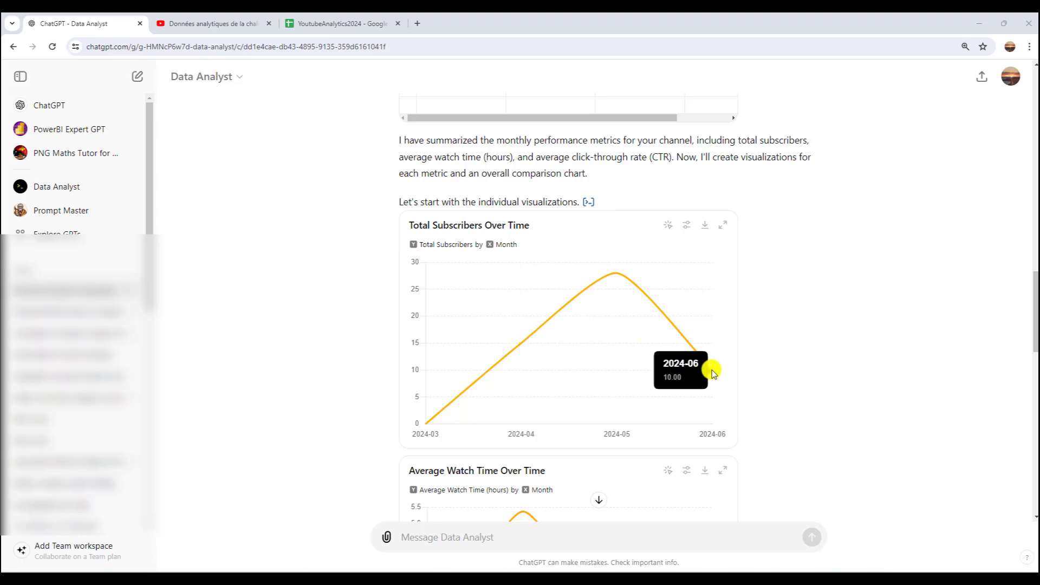
Examine the Total Subscribers Over Time chart enlarged, in both its static and interactive versions, and return to the conversation.
click(721, 228)
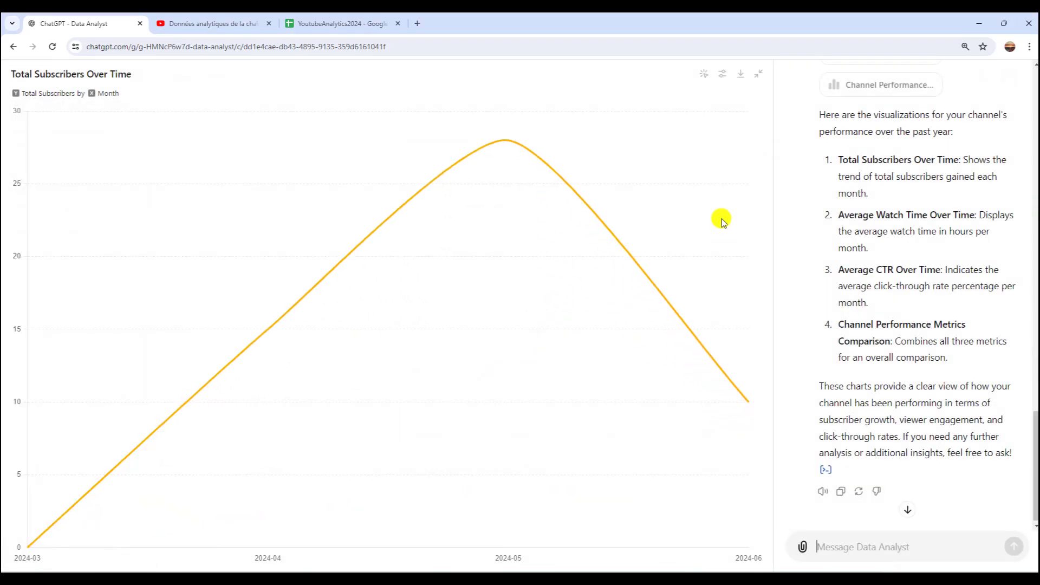
mouse_move(507, 141)
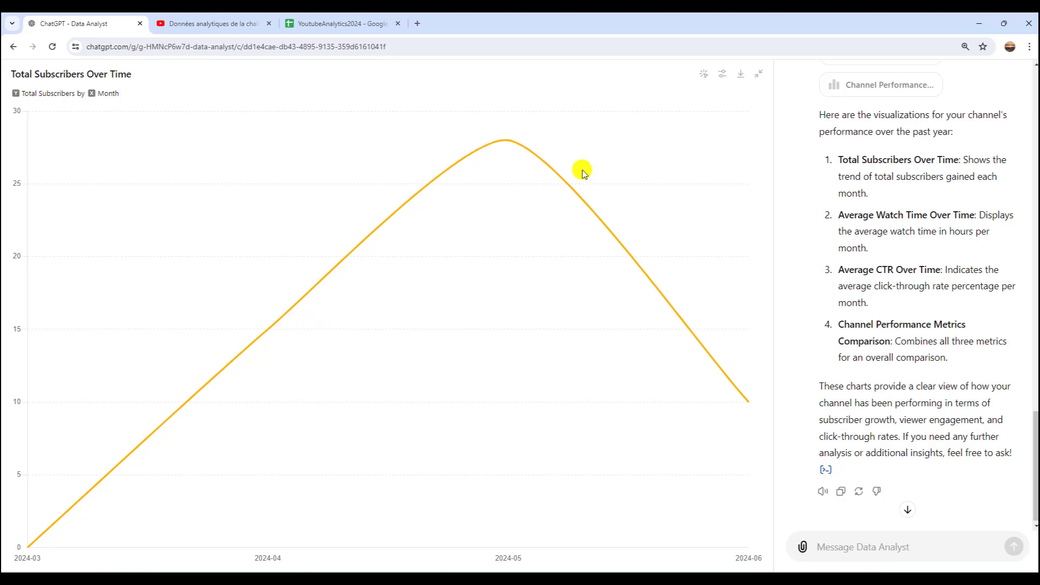
click(703, 76)
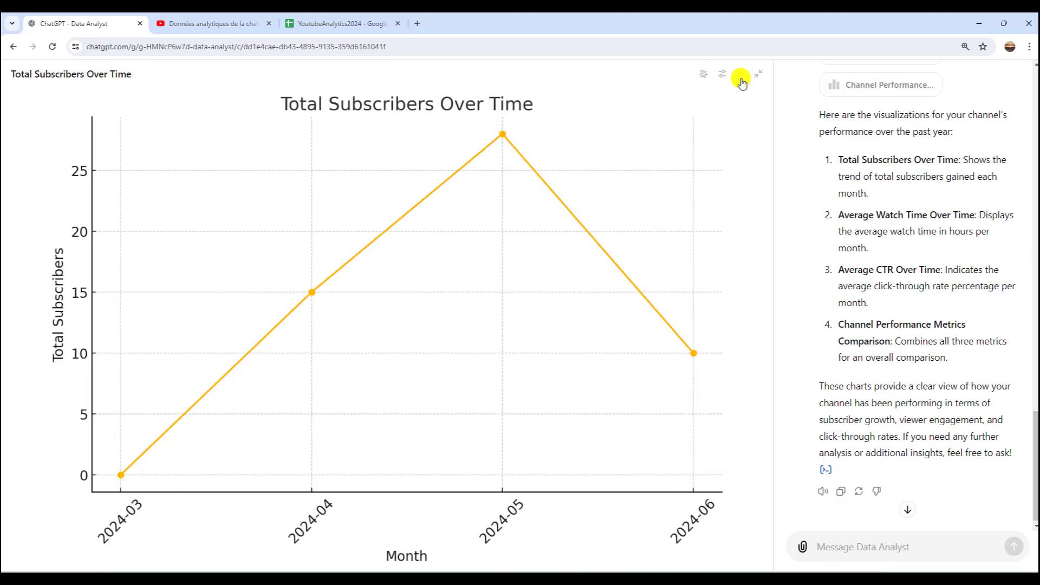
click(704, 76)
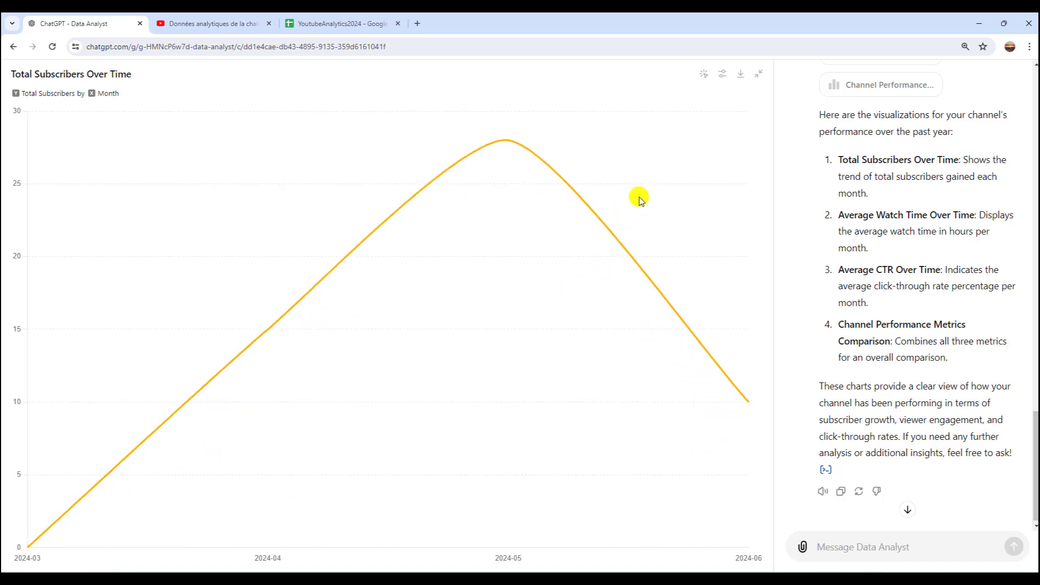
click(757, 77)
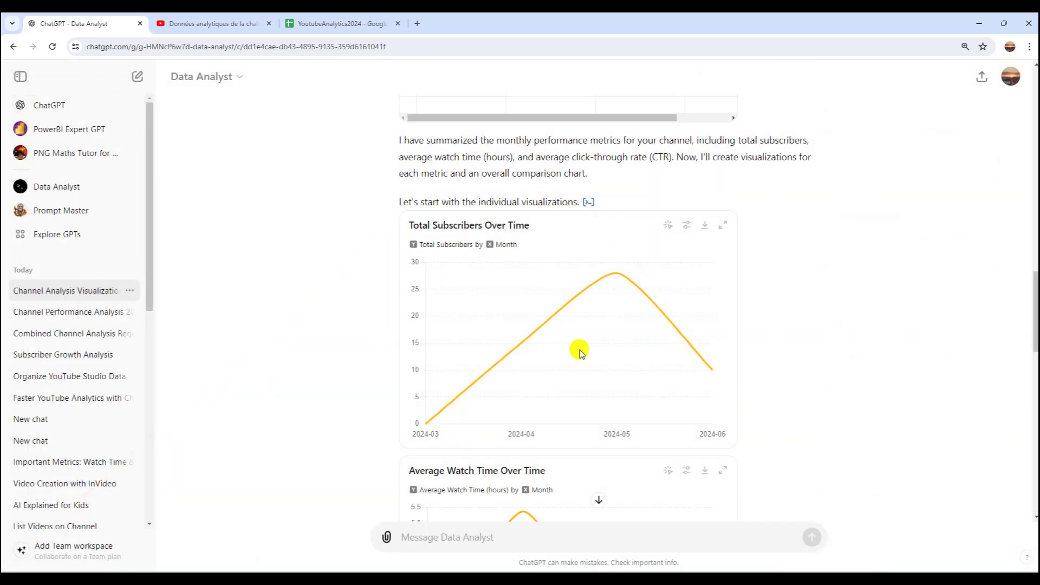
Examine the Average Watch Time, Average CTR and Channel Performance Metrics Comparison charts in the response.
scroll(659, 404, down, 3)
scroll(666, 407, down, 2)
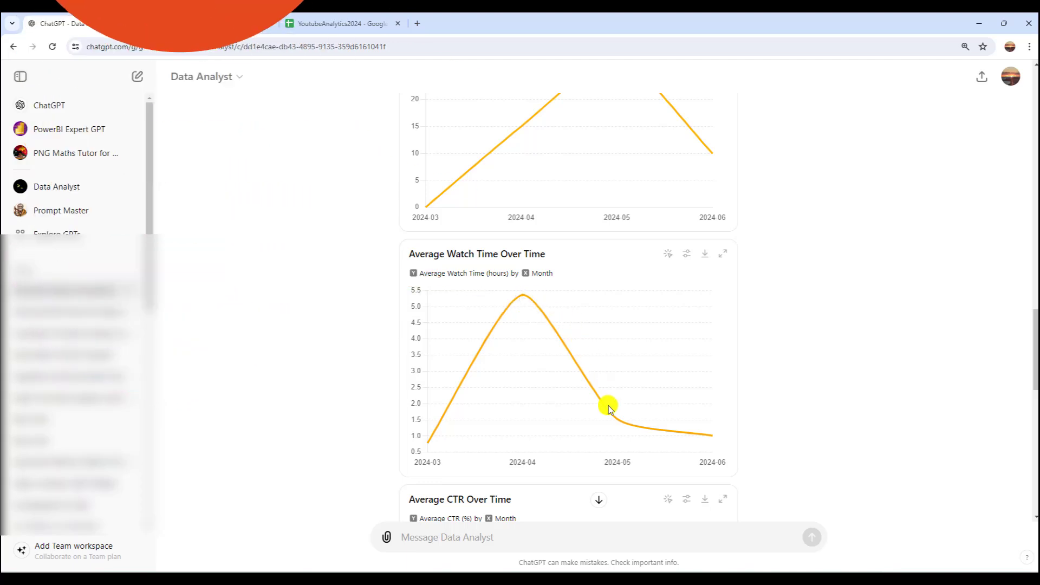
mouse_move(711, 439)
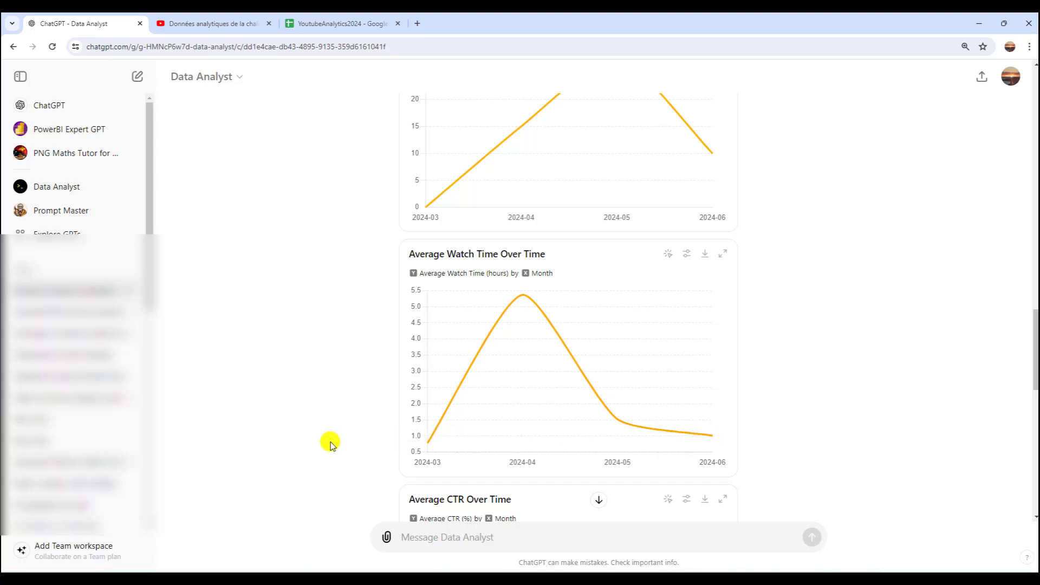
scroll(331, 443, down, 1)
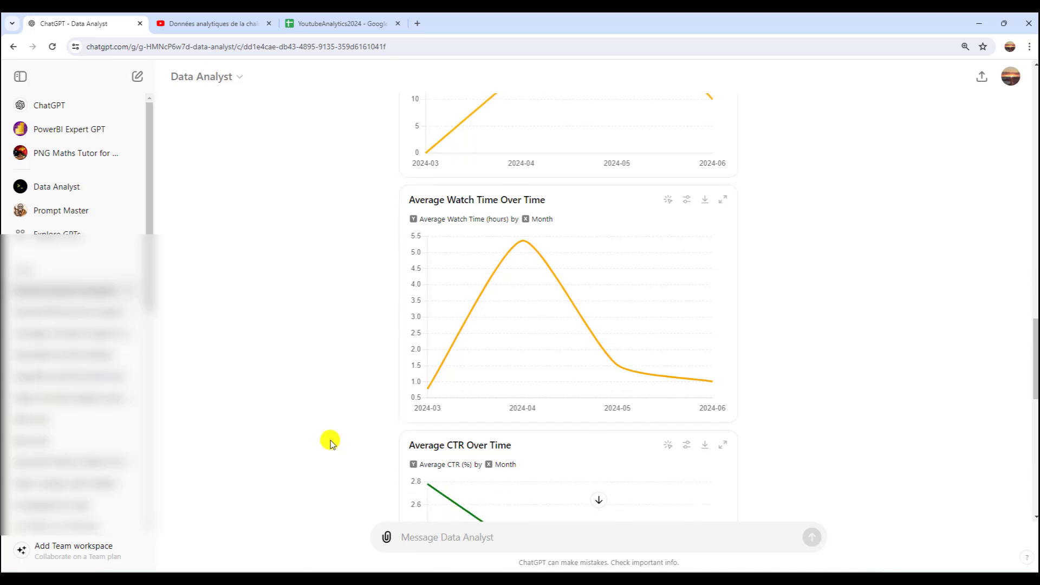
scroll(331, 443, down, 4)
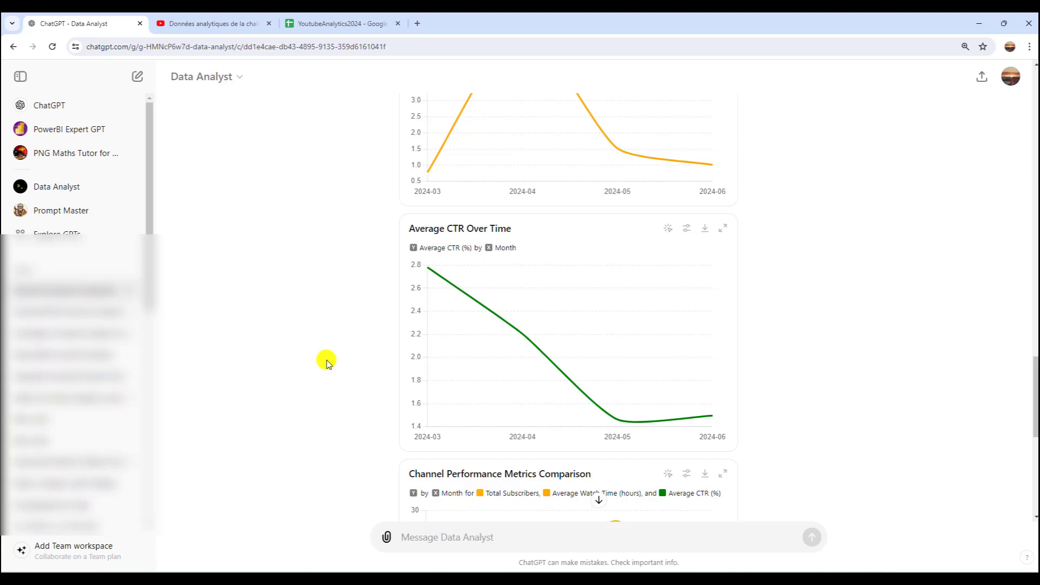
mouse_move(432, 277)
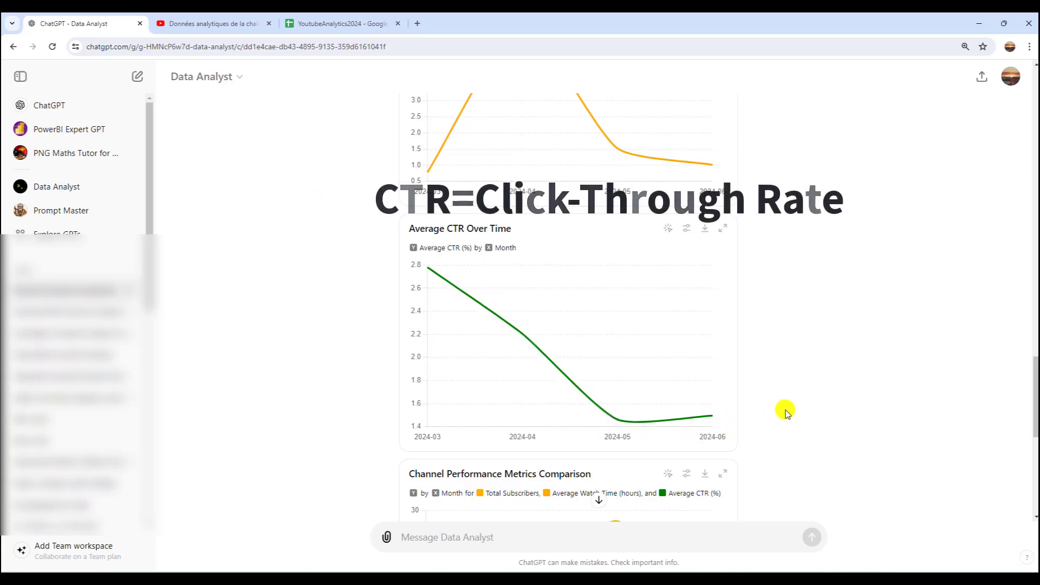
scroll(786, 412, down, 1)
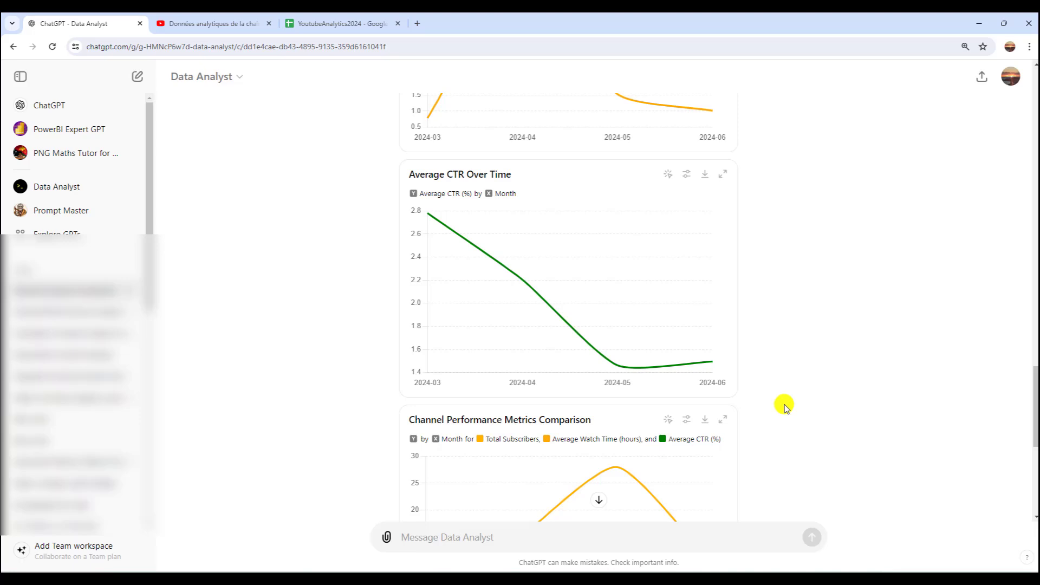
scroll(786, 407, down, 1)
scroll(782, 406, down, 3)
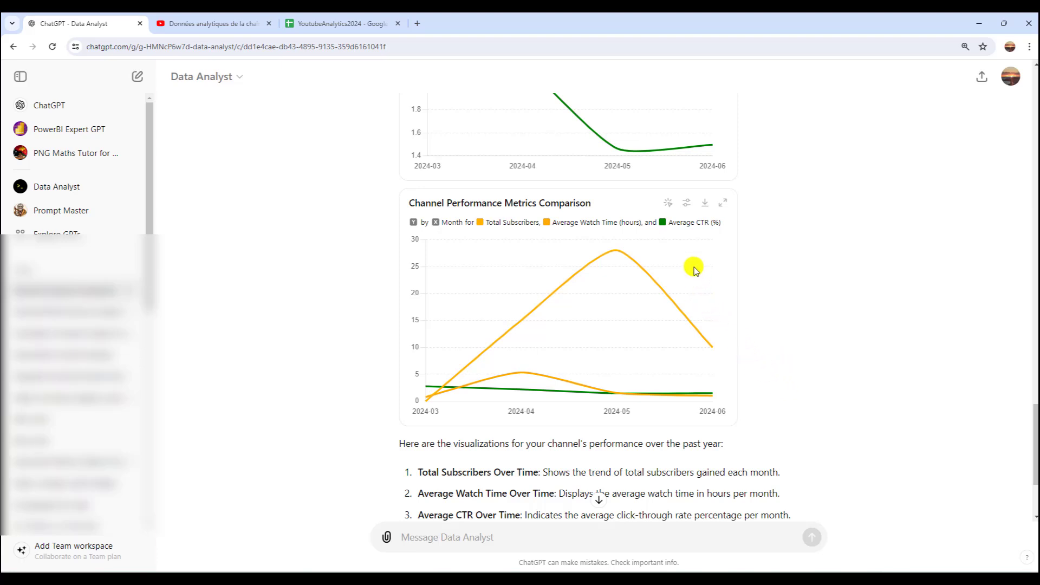
Enlarge the Channel Performance Metrics Comparison chart to examine it.
click(723, 203)
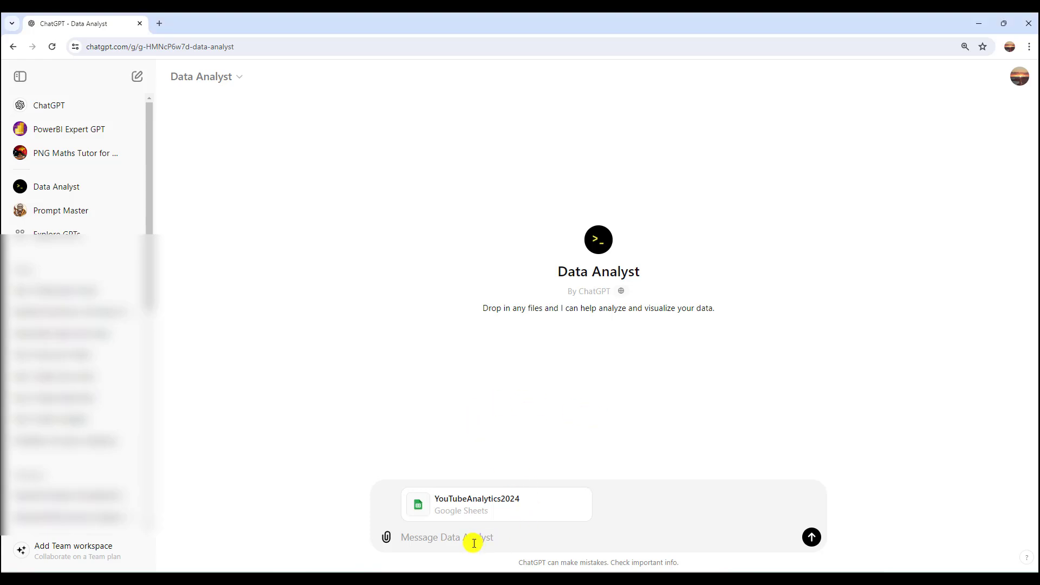
Ask for the total number of subscribers per video for the top 5 best performing videos, as a bar chart ordered by that total.
text(Provide the total number of subscribers per video for the top 5 best performing videos and visualize it in a bar chart, ordered by the total number of subscribers per video)
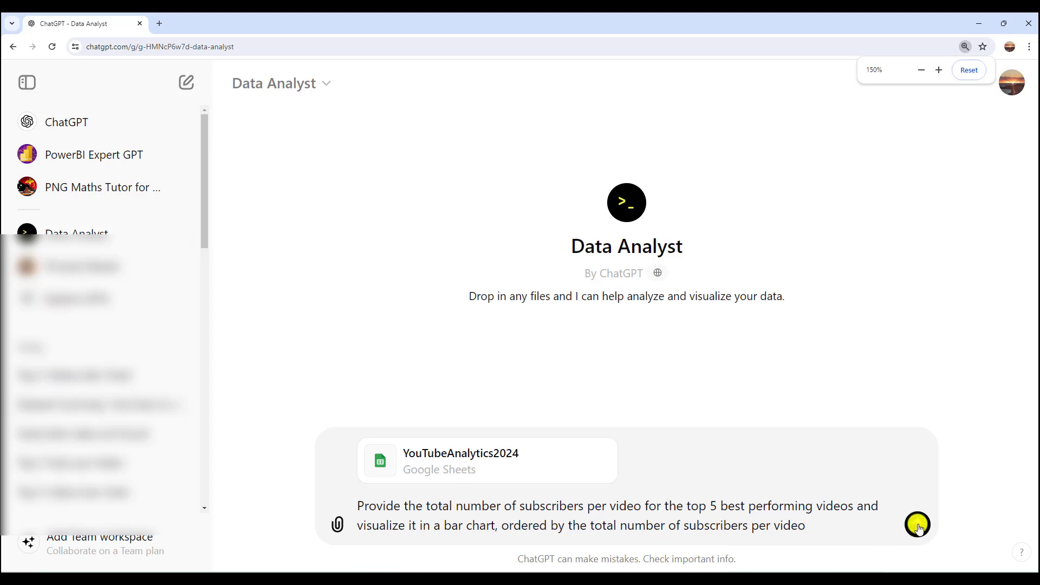
click(918, 525)
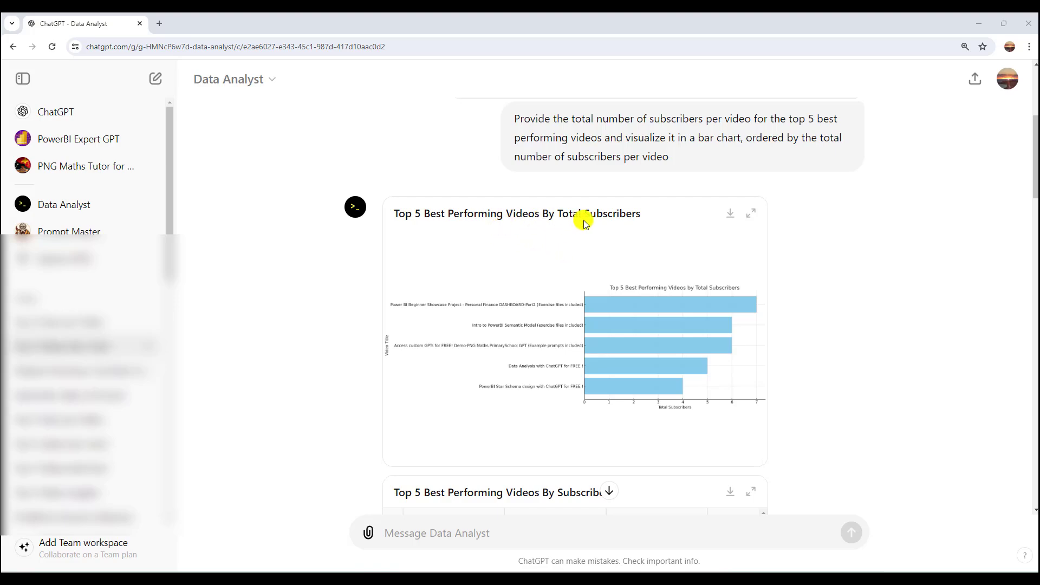
Examine the Top 5 Best Performing Videos By Total Subscribers chart enlarged, and review the subscribers table below it.
click(751, 214)
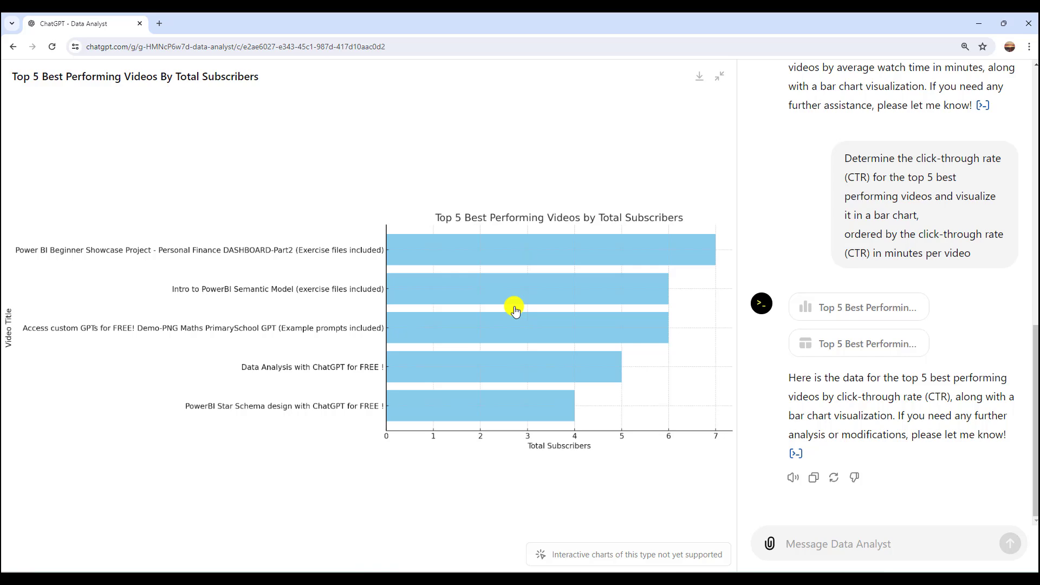
click(719, 77)
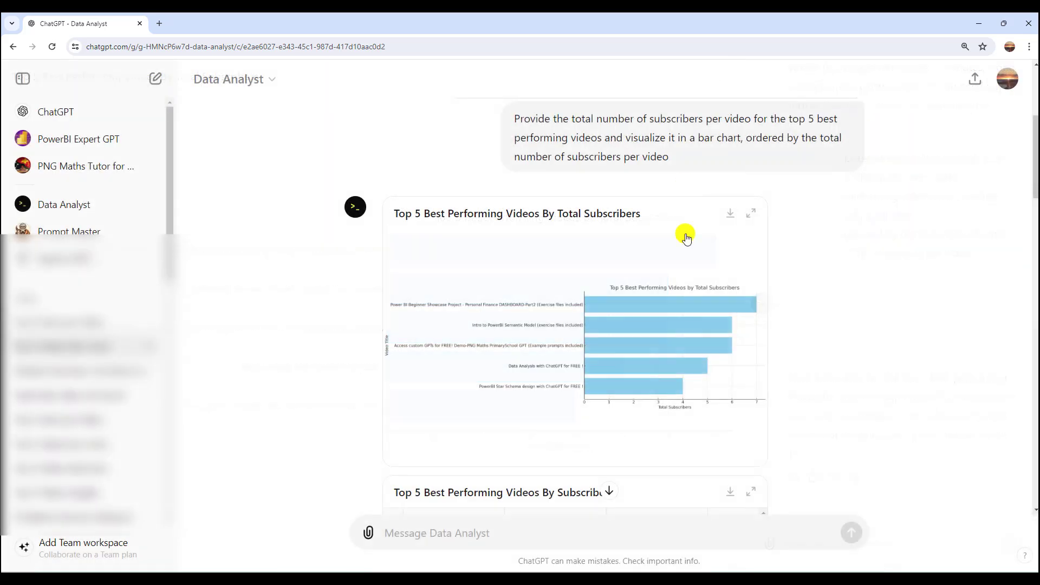
scroll(773, 372, down, 2)
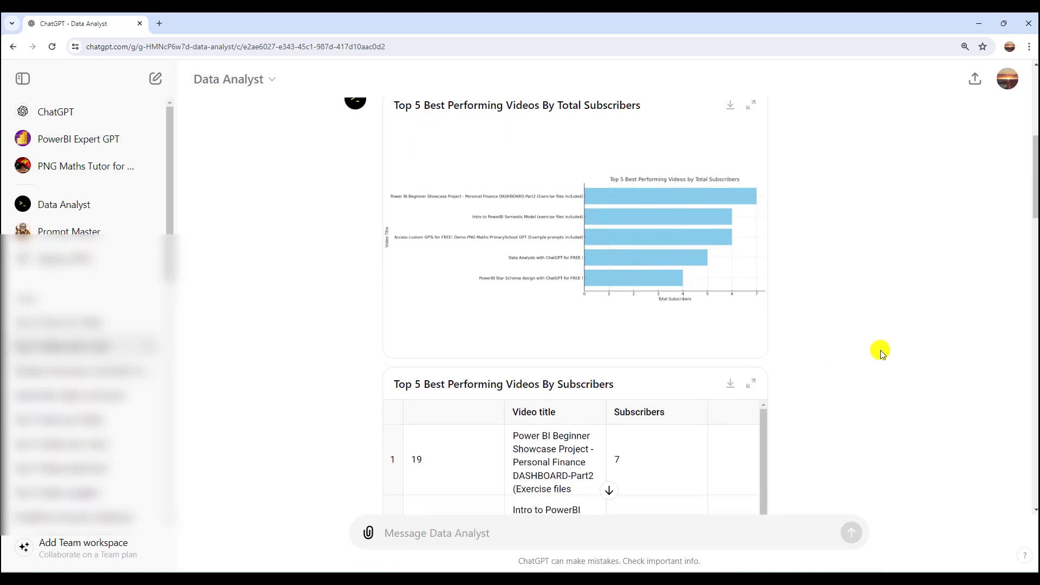
scroll(844, 380, down, 1)
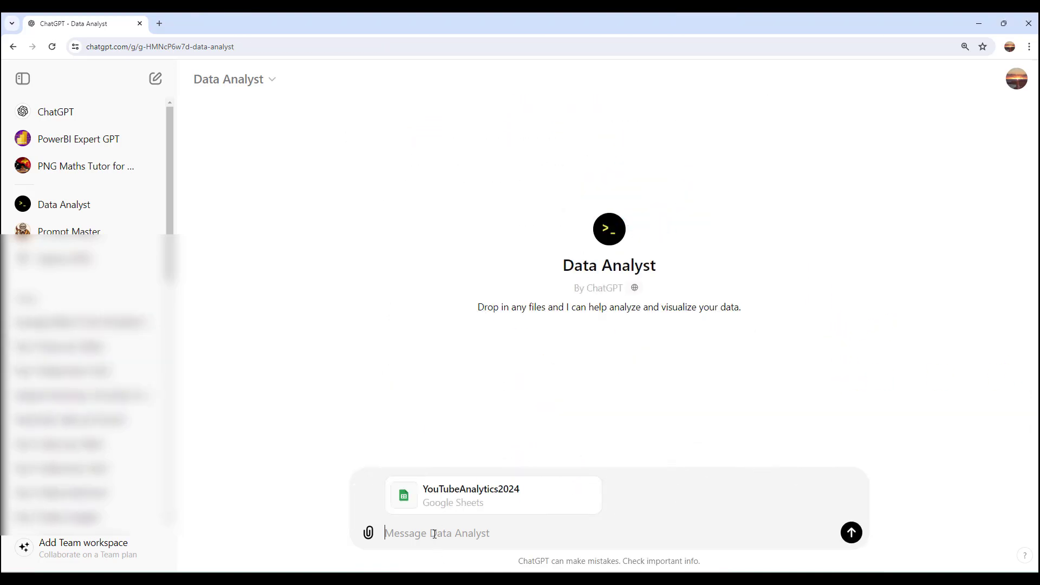
Ask for the average watch time in minutes per view for the top 5 best performing videos, as a bar chart ordered by that average.
text(Calculate the average watch time in minutes per view for the top 5 best performing videos and visualize it in a bar chart, ordered by the average watch time in minutes per view)
key(ctrl+plus)
key(ctrl+plus)
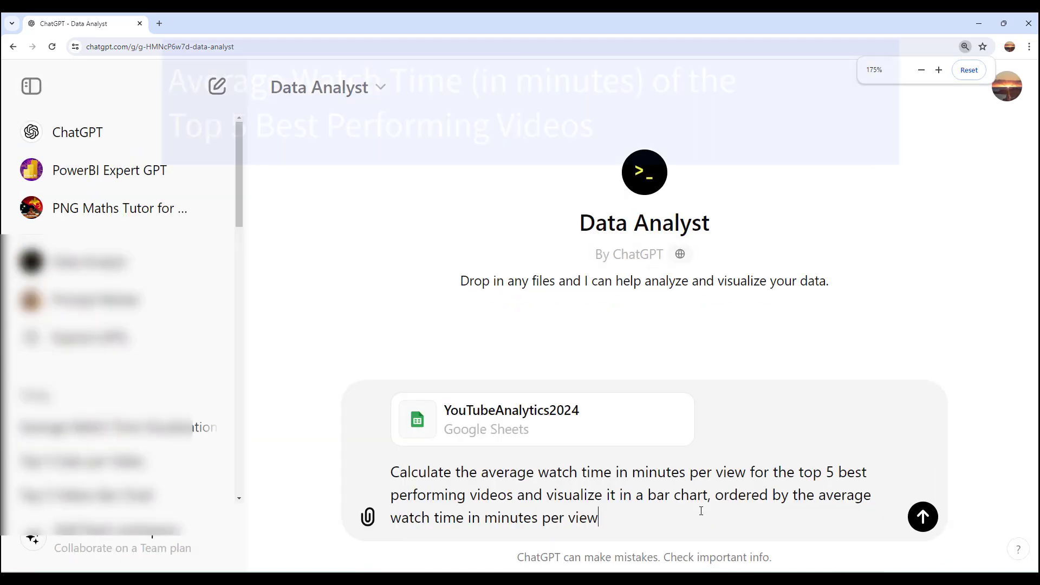
click(923, 517)
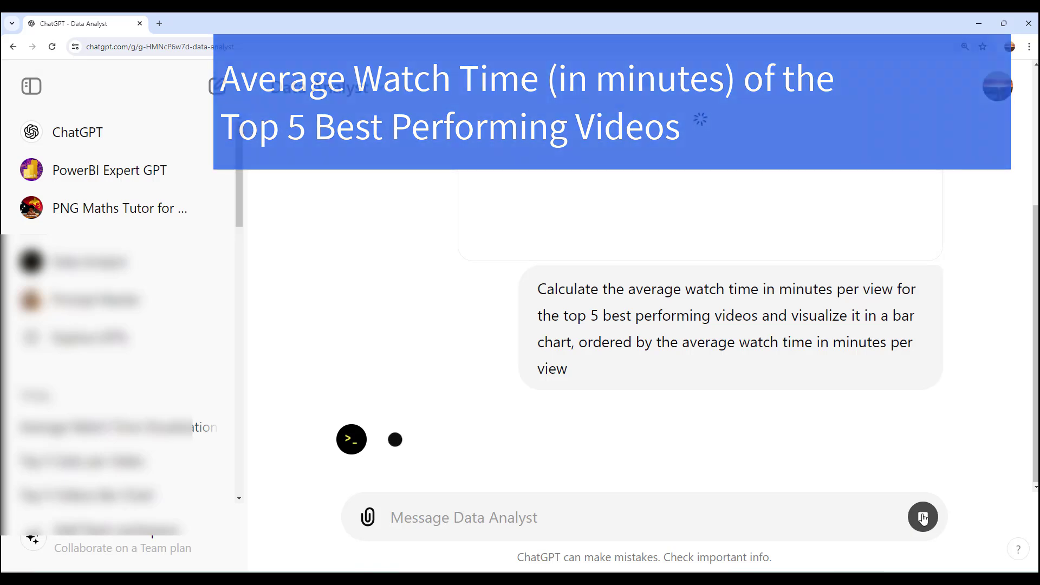
Review the watch time response, examine the Average Watch Time Per View chart enlarged, and return to the conversation.
key(ctrl+minus)
key(ctrl+minus)
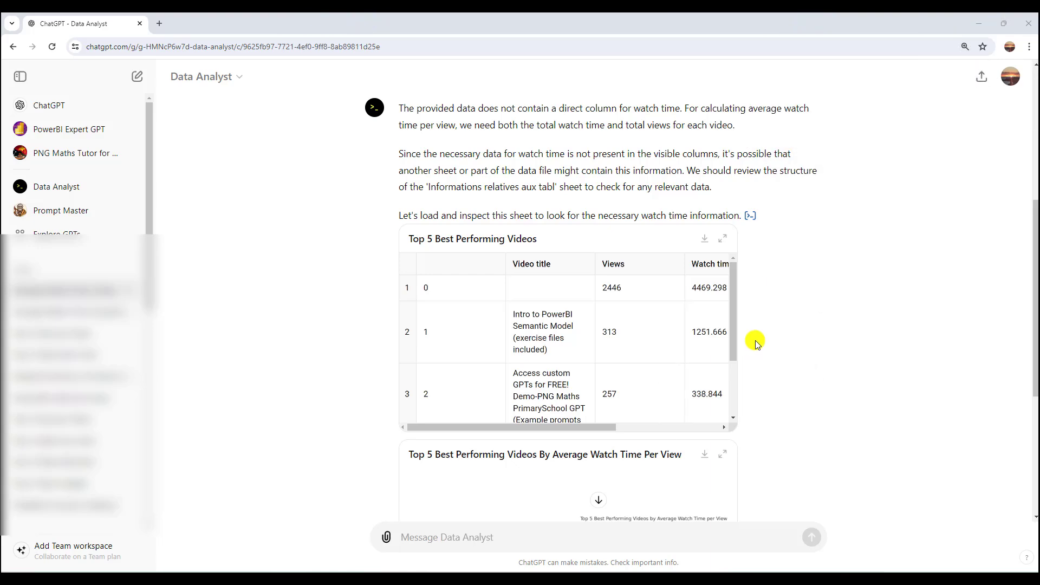
scroll(755, 340, down, 3)
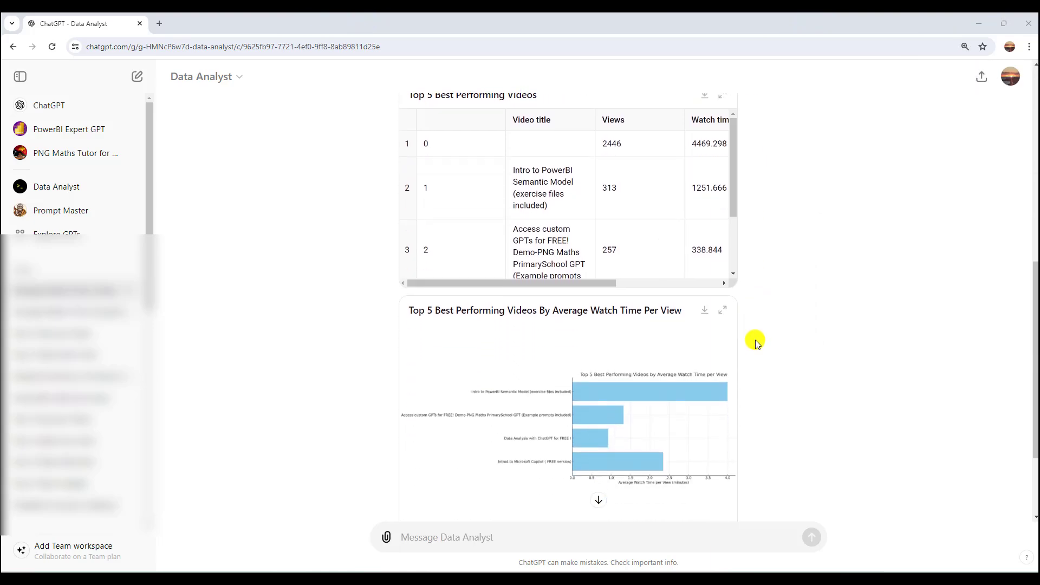
scroll(755, 340, down, 3)
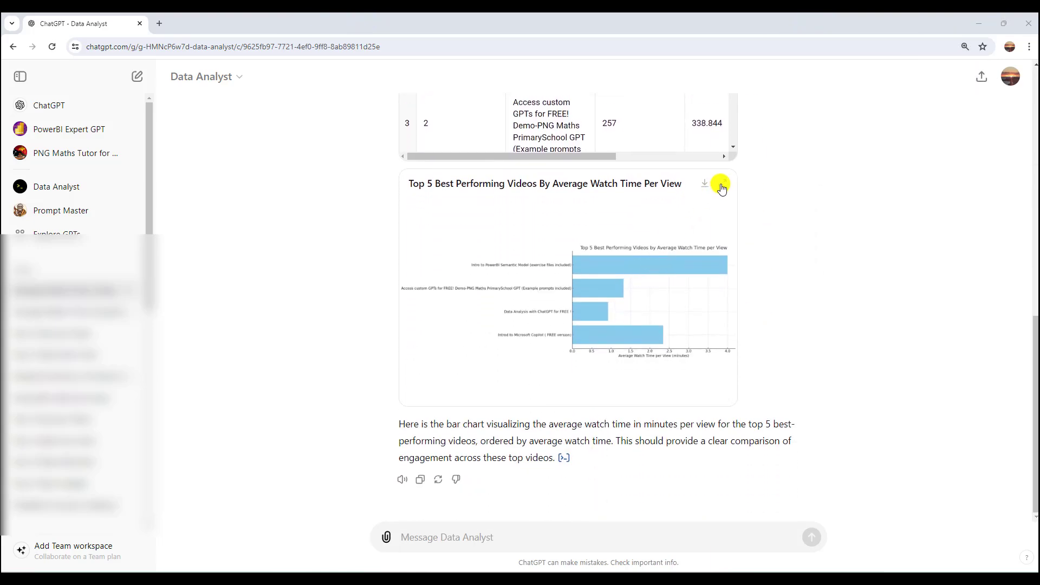
click(722, 185)
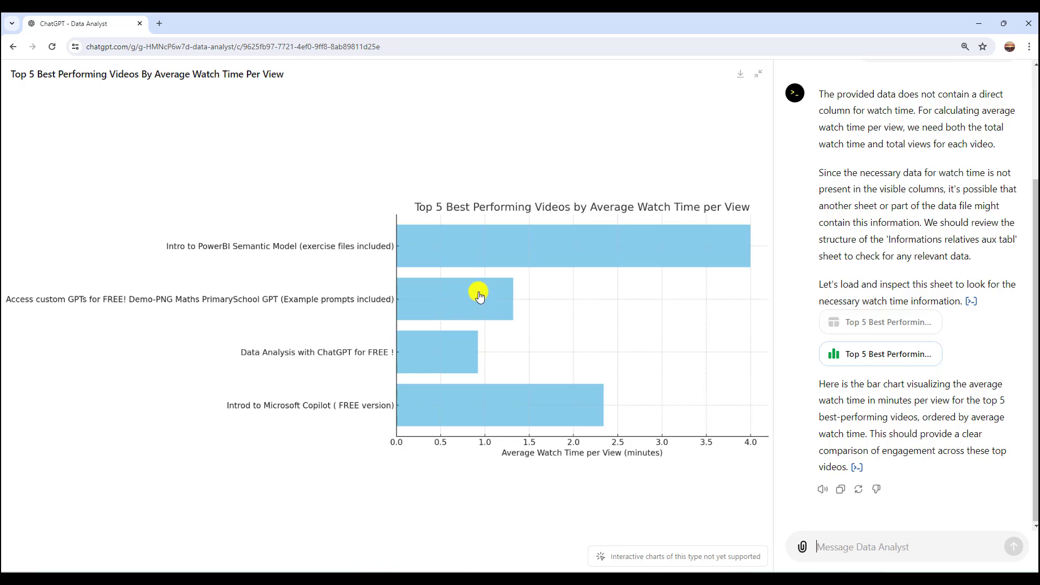
click(758, 74)
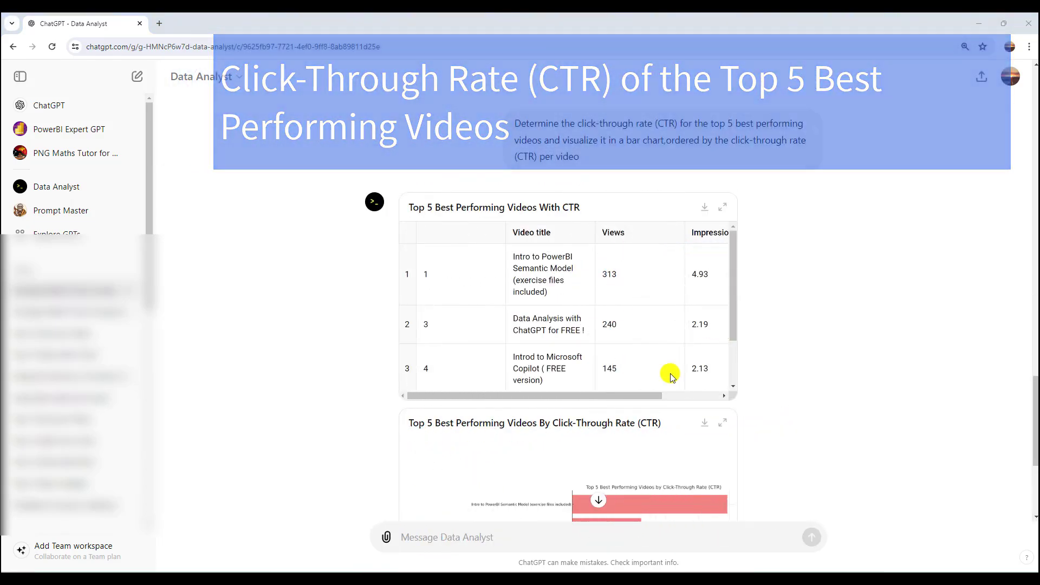
Review the Top 5 Best Performing Videos With CTR table and examine the Click-Through Rate (CTR) chart enlarged.
scroll(671, 371, down, 3)
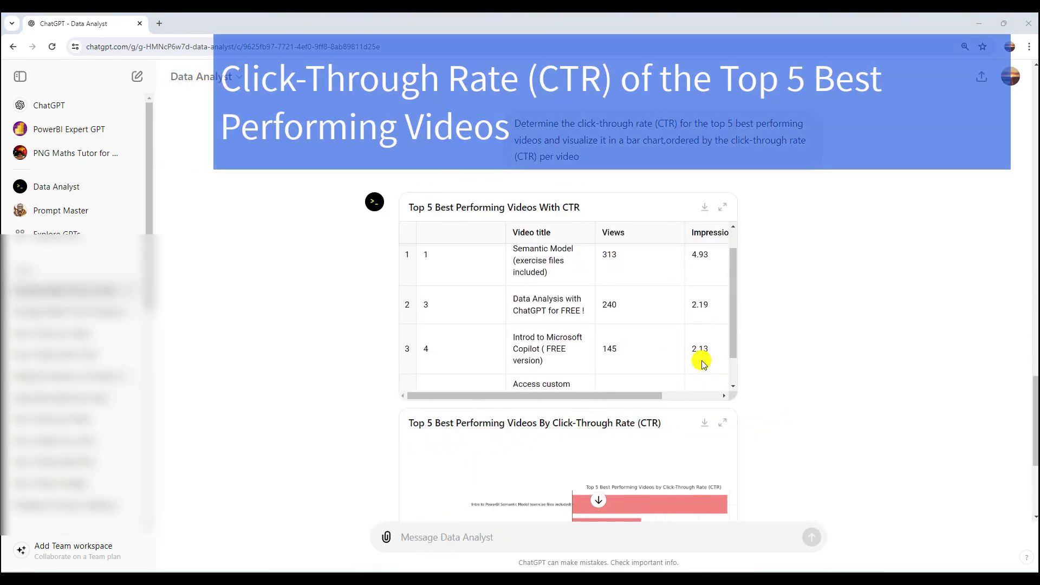
scroll(758, 384, down, 4)
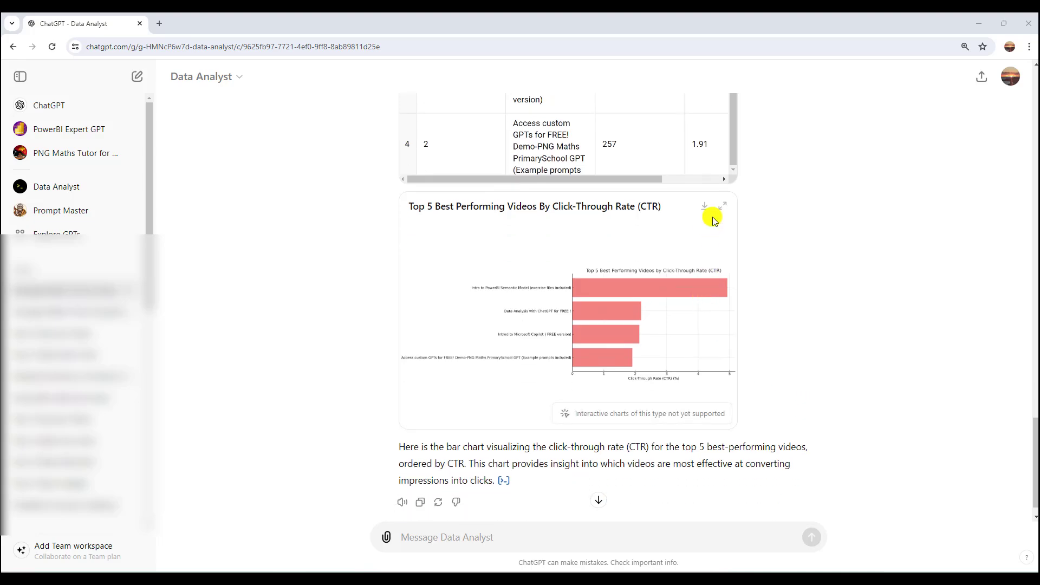
click(727, 206)
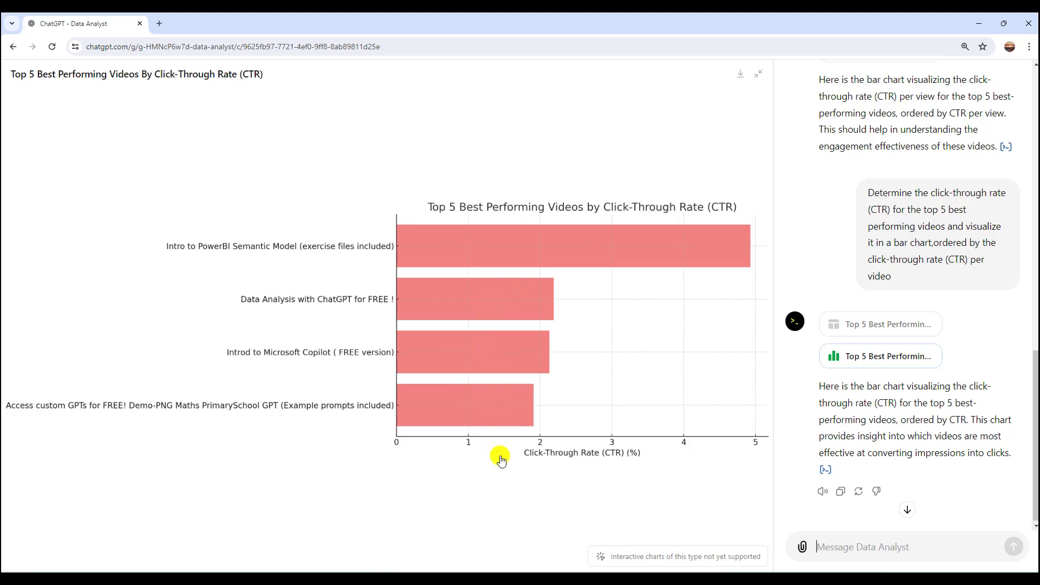
click(756, 77)
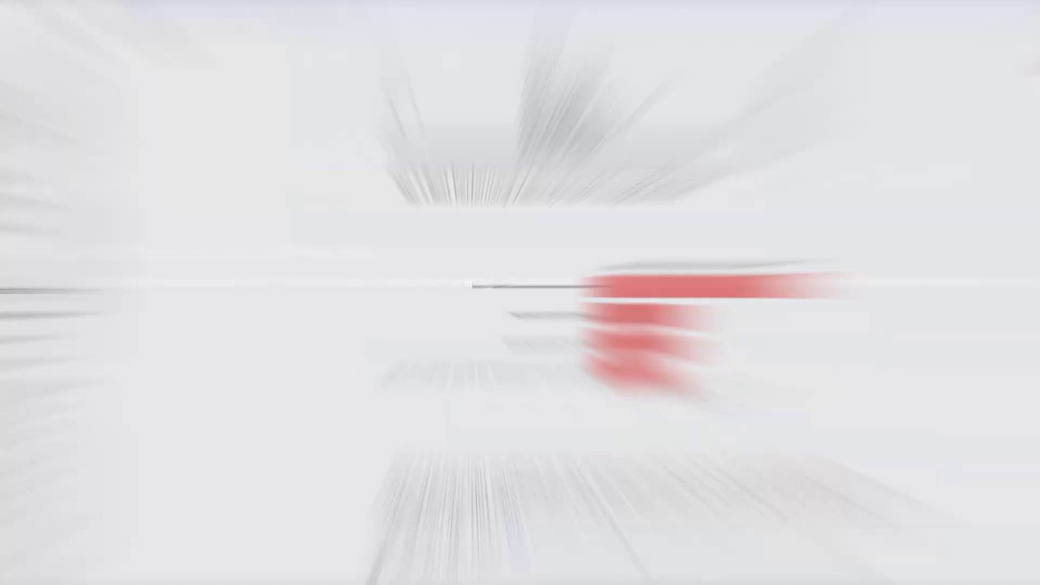
Compare the enlarged Click-Through Rate (CTR) chart with the enlarged CTR Per View chart, and return to the conversation.
scroll(755, 397, down, 2)
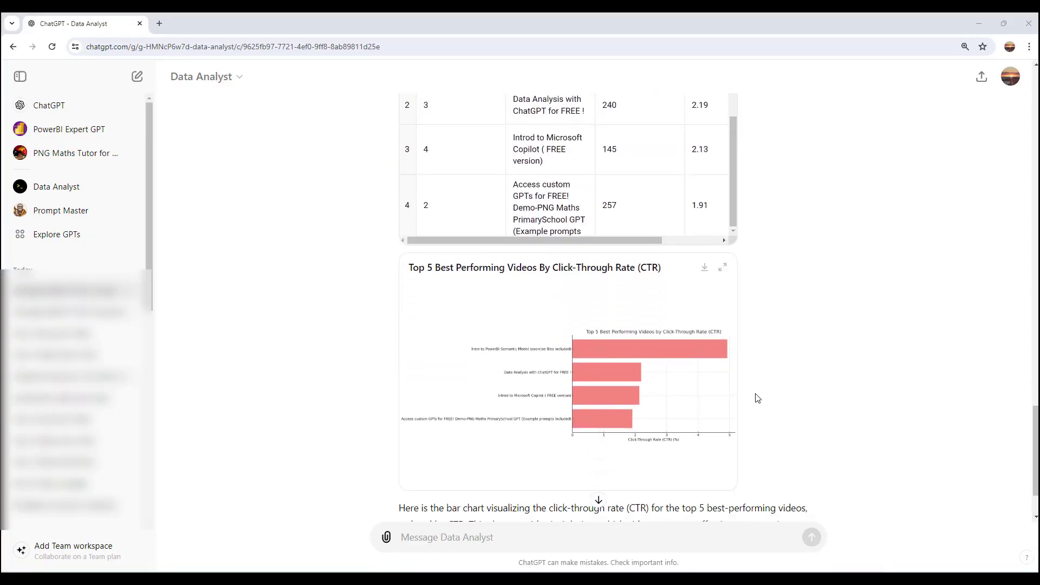
click(723, 268)
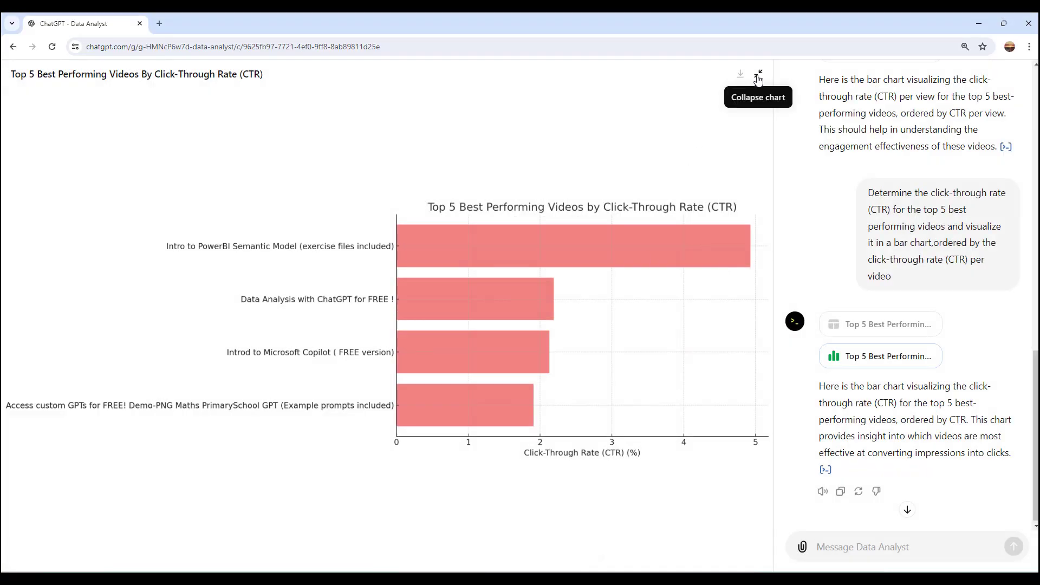
click(758, 78)
click(721, 139)
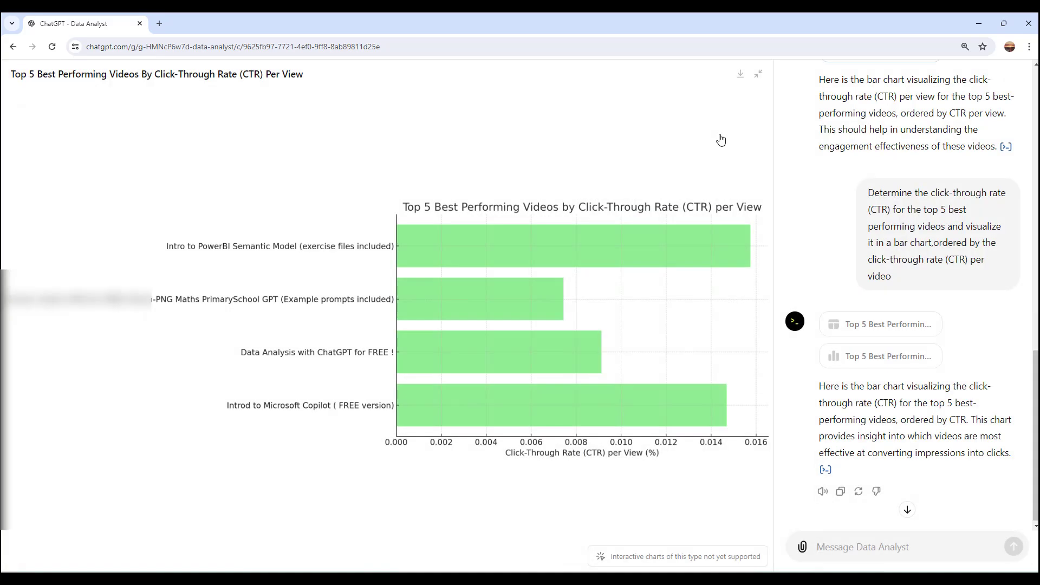
click(755, 75)
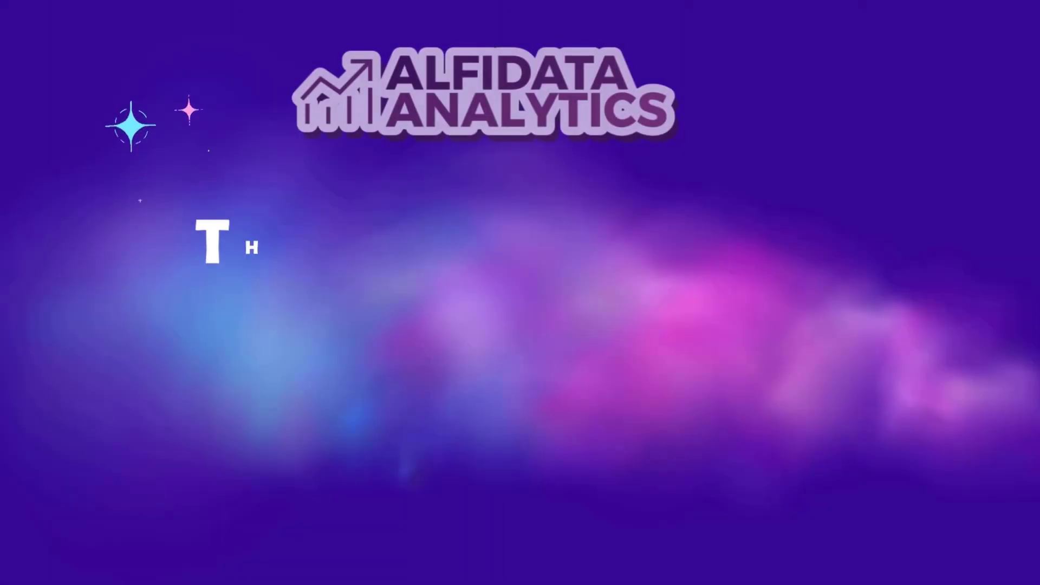